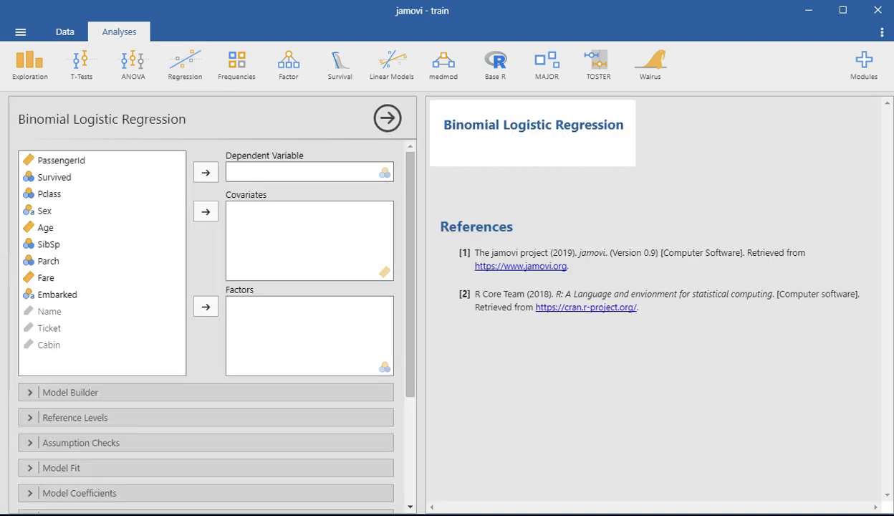
Step: Set Survived as the dependent variable and add Age and Fare as covariates of the binomial logistic regression
left_click(65, 177)
left_click(206, 172)
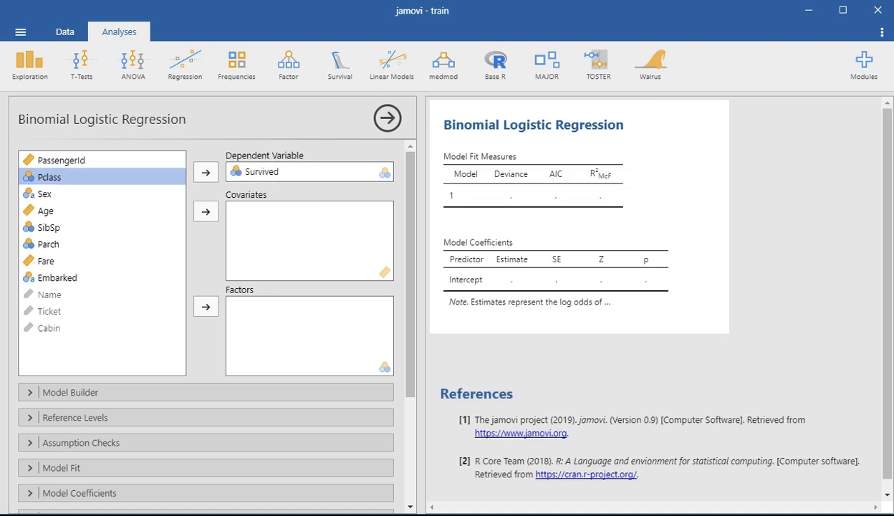
left_click(46, 210)
left_click(206, 211)
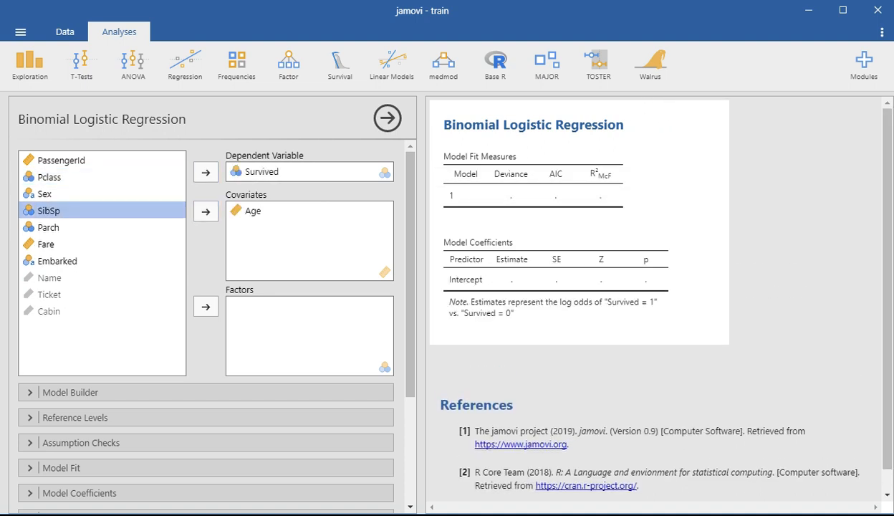
left_click(46, 245)
left_click(206, 211)
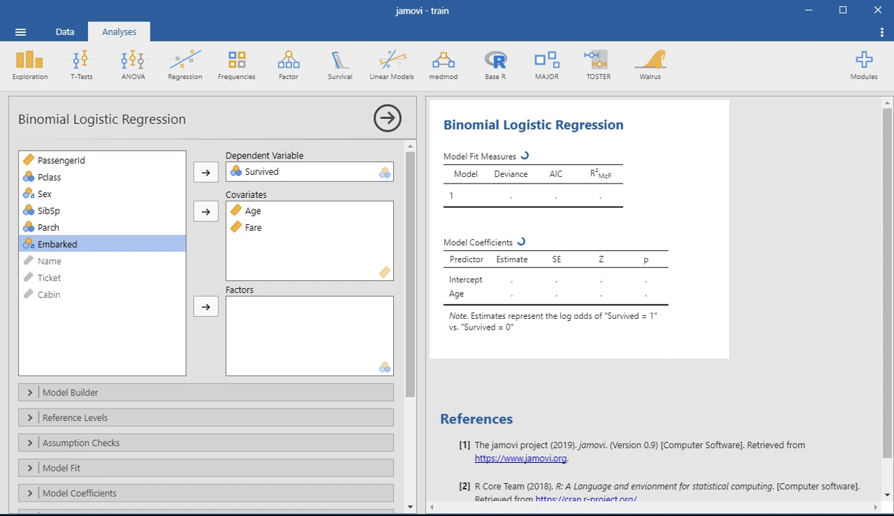
Step: Add Sex and SibSp as factors of the regression model
left_click(45, 194)
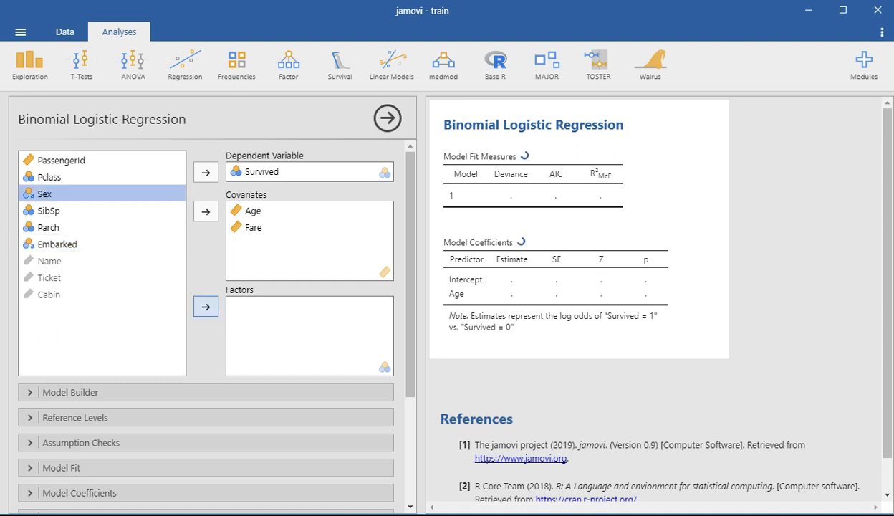
left_click(206, 307)
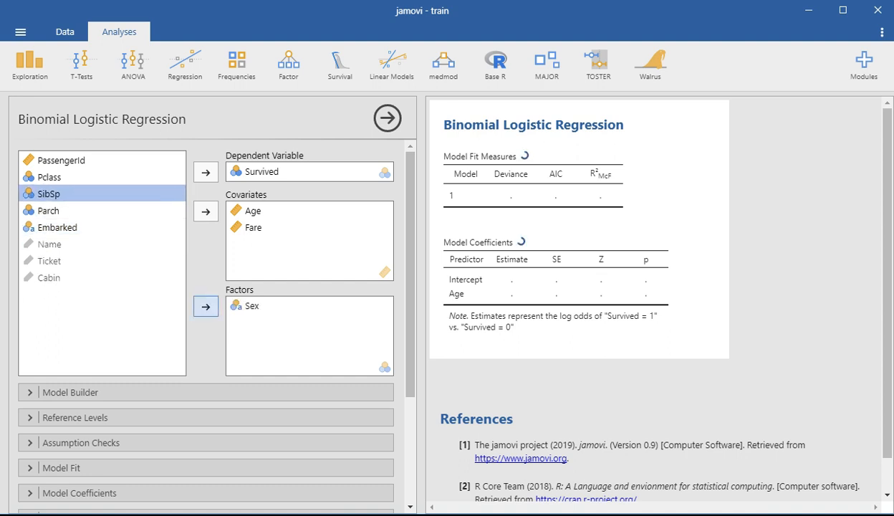
left_click(205, 307)
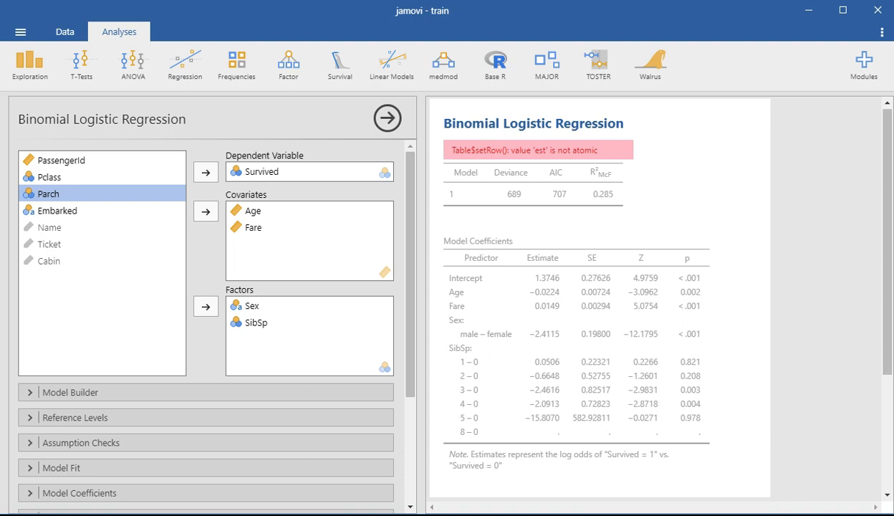
Step: Review the model fit measures and the coefficient table in the regression results
scroll(645, 300, "down", 1)
scroll(644, 301, "up", 1)
scroll(645, 301, "down", 1)
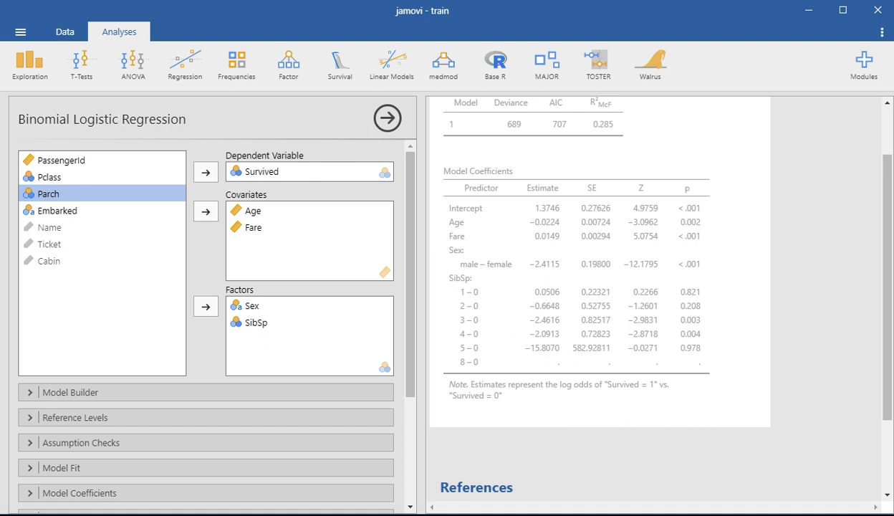
scroll(644, 301, "down", 1)
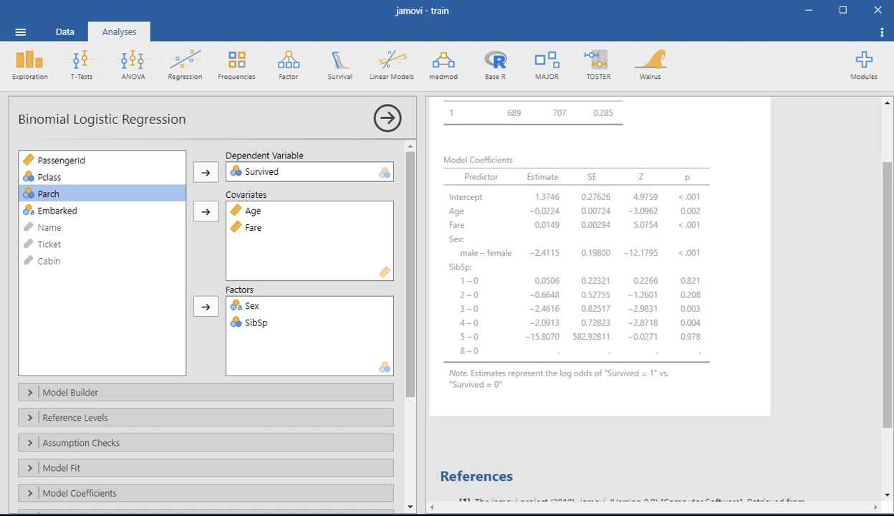
scroll(644, 300, "up", 1)
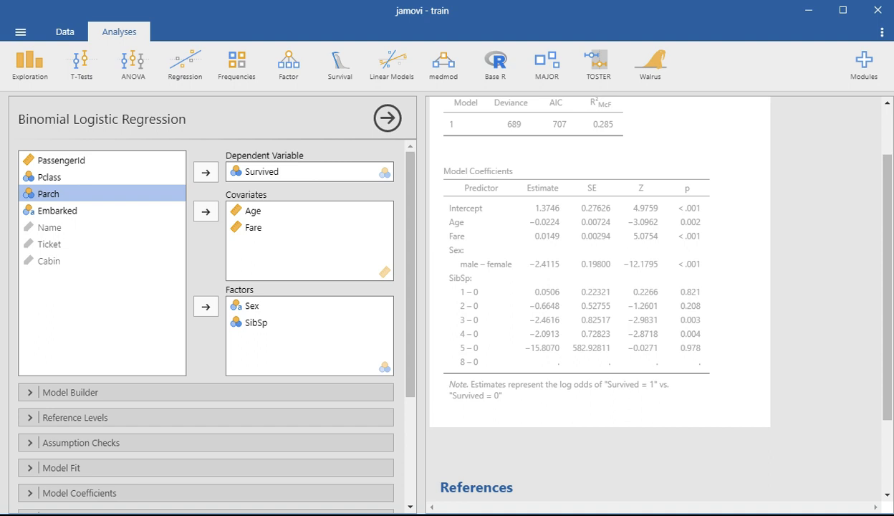
Step: Examine the regression's Model Builder, Reference Levels, Assumption Checks and Model Fit options, including the reference level choices for Survived
scroll(208, 323, "down", 3)
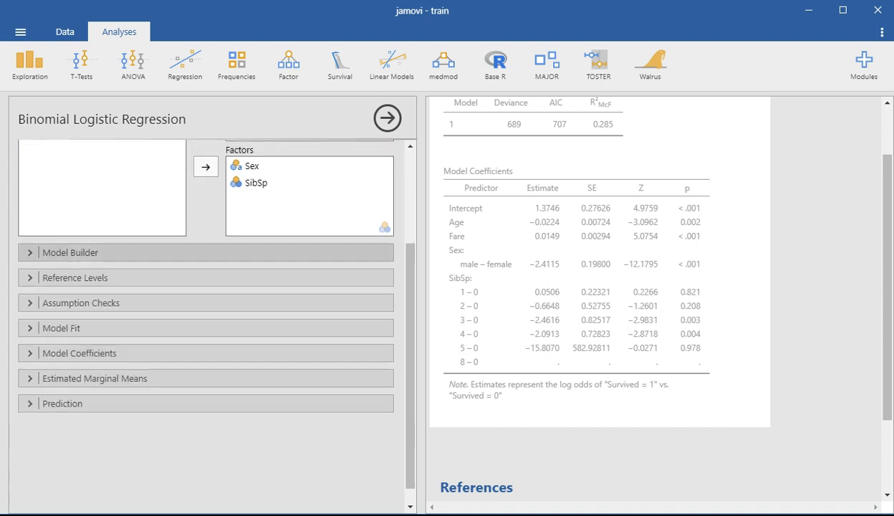
left_click(70, 252)
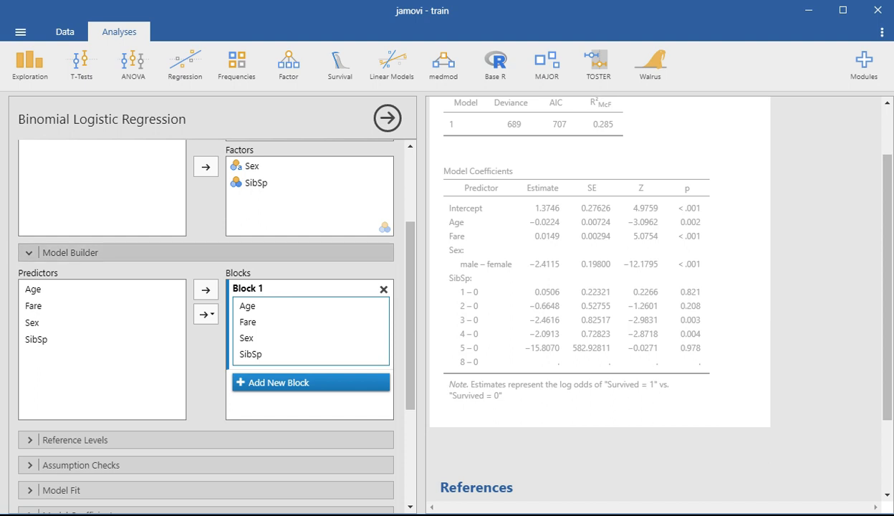
left_click(70, 252)
left_click(75, 278)
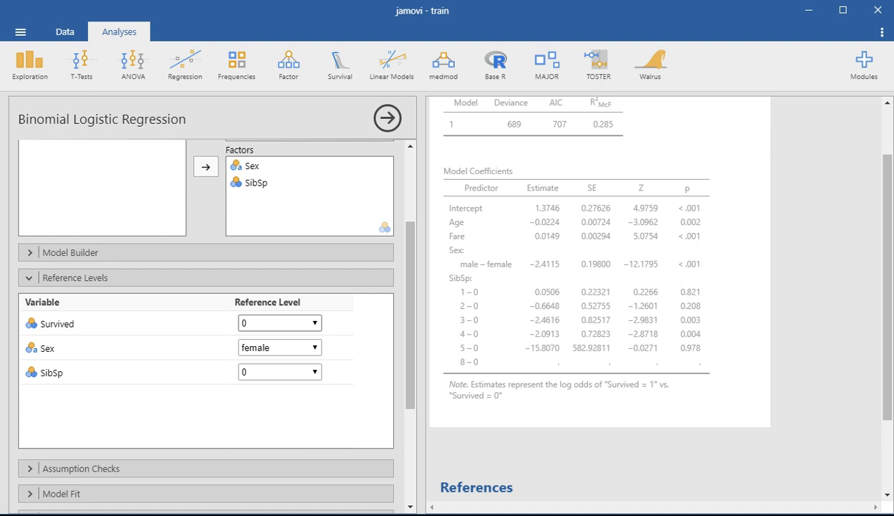
left_click(279, 323)
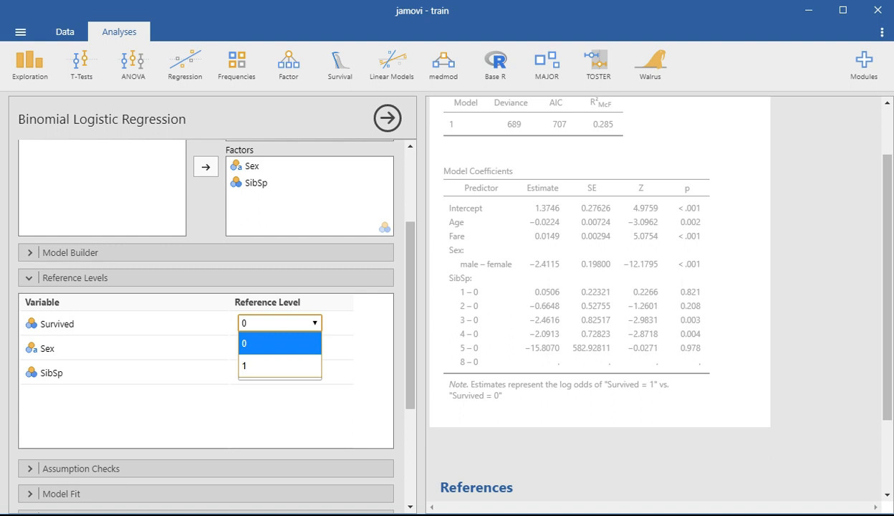
key("Escape")
left_click(76, 277)
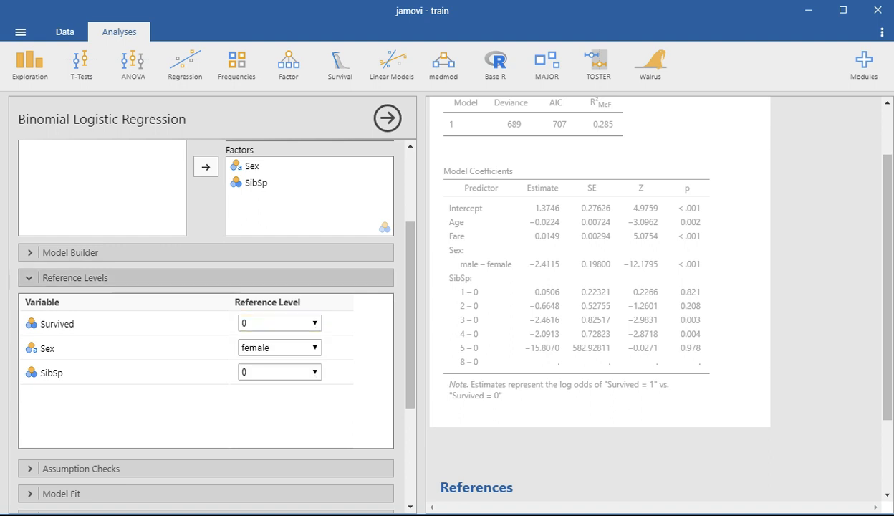
left_click(81, 302)
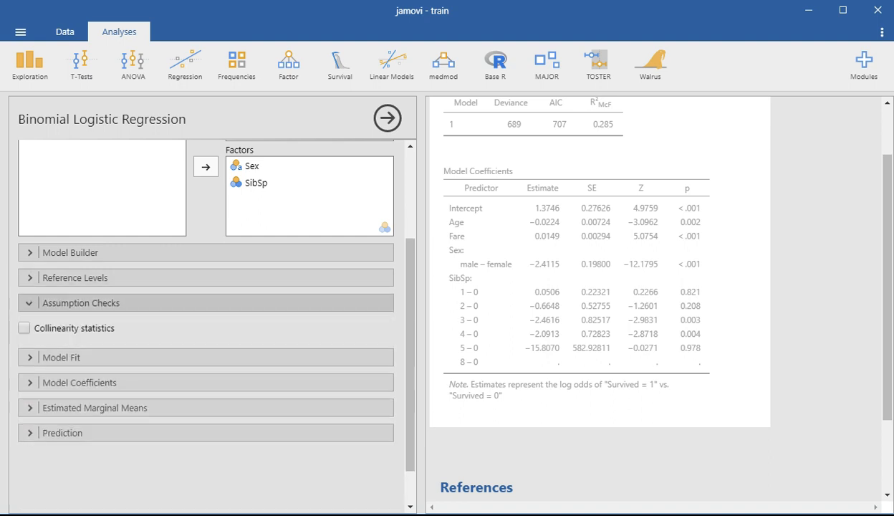
left_click(81, 302)
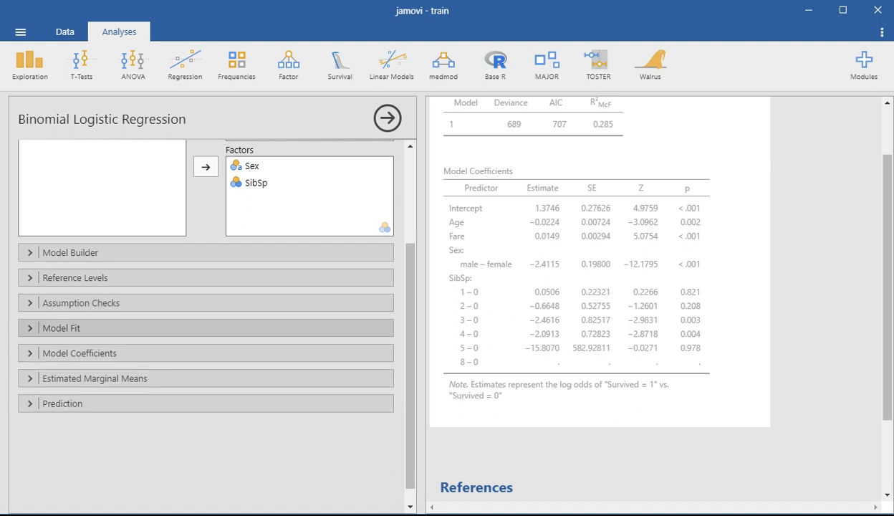
scroll(208, 319, "down", 1)
left_click(61, 309)
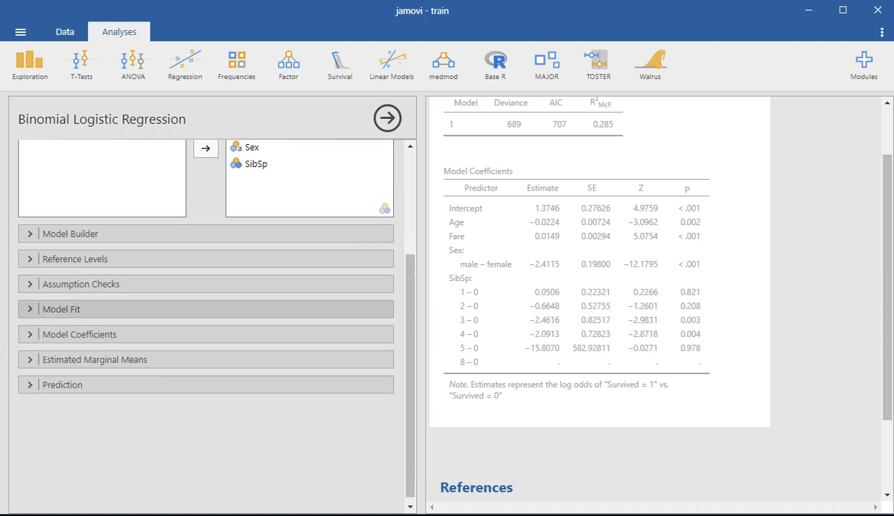
left_click(61, 309)
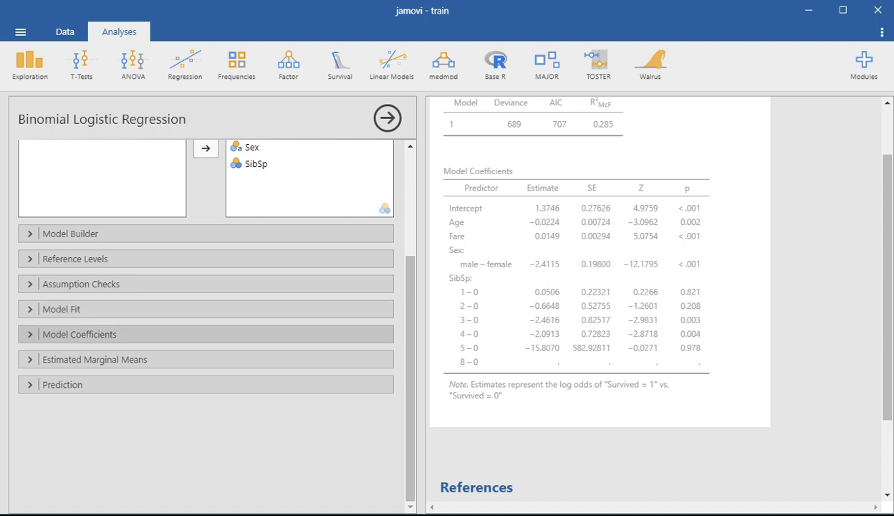
Step: Include the odds ratio in the model coefficients output
left_click(79, 334)
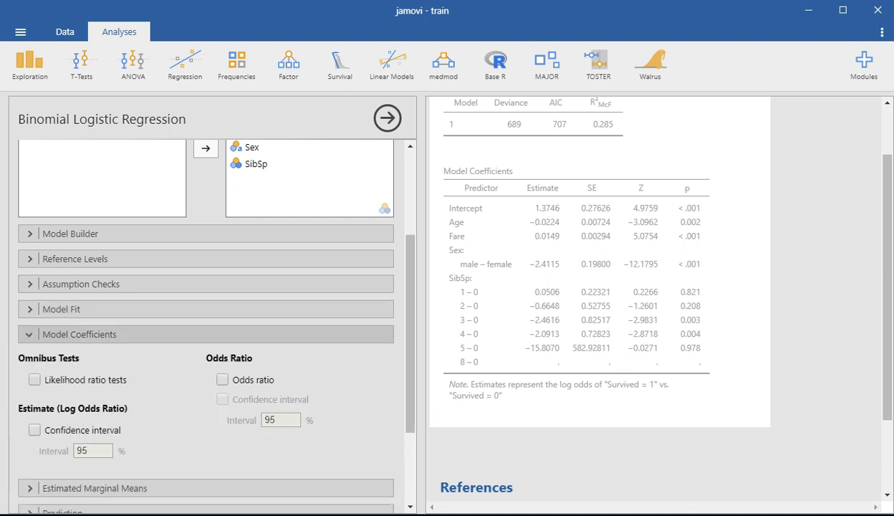
left_click(223, 380)
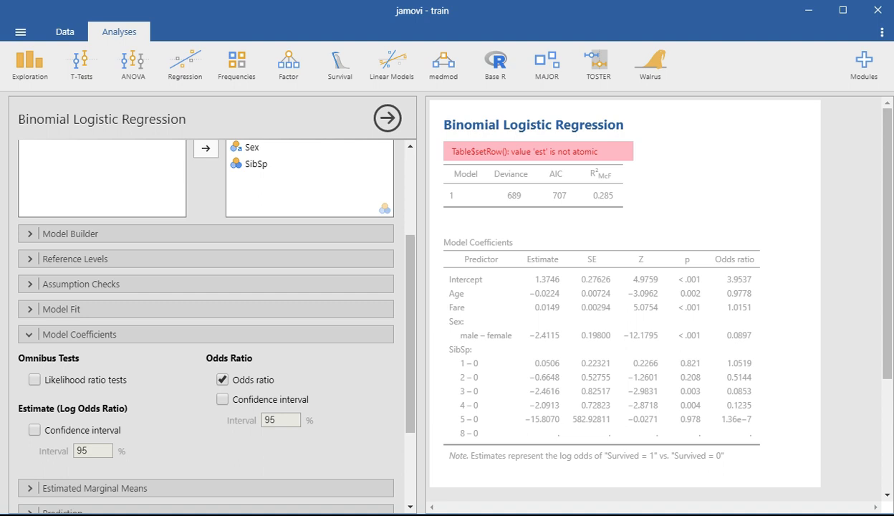
scroll(165, 356, "down", 2)
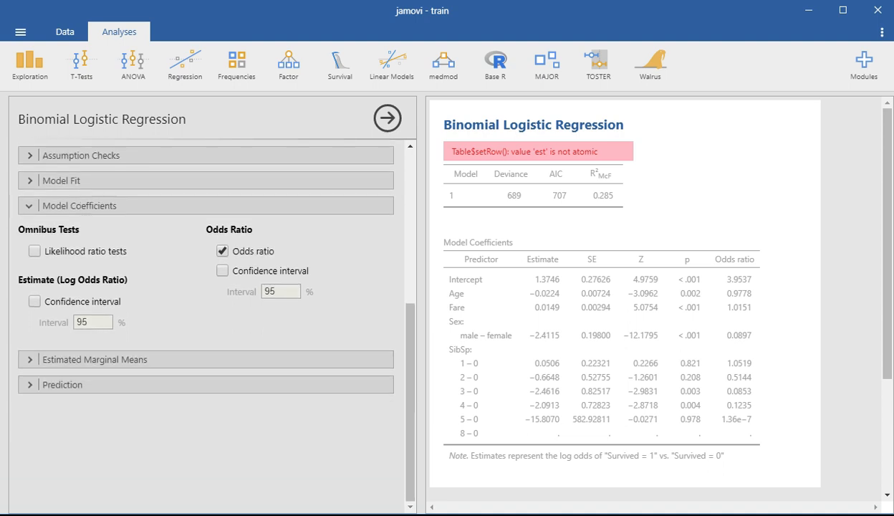
left_click(114, 206)
Step: Enable the accuracy measure and the classification table in the prediction output
left_click(93, 358)
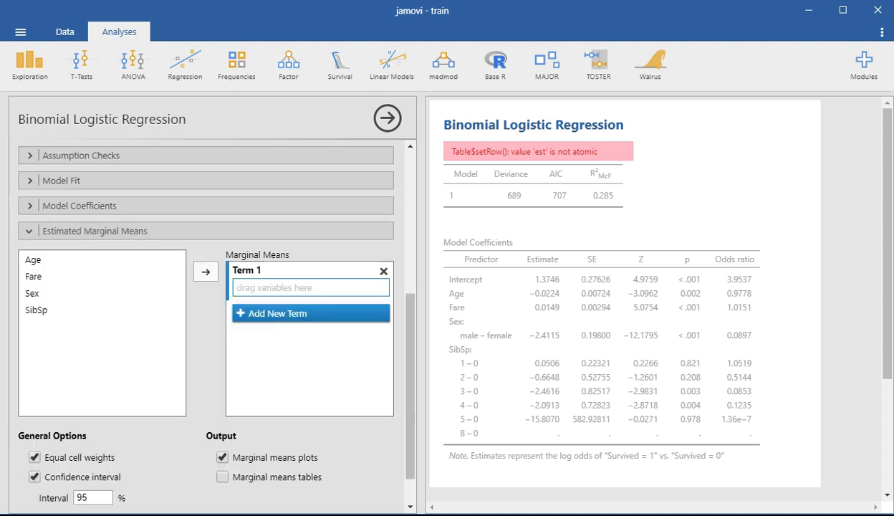
left_click(93, 231)
left_click(93, 256)
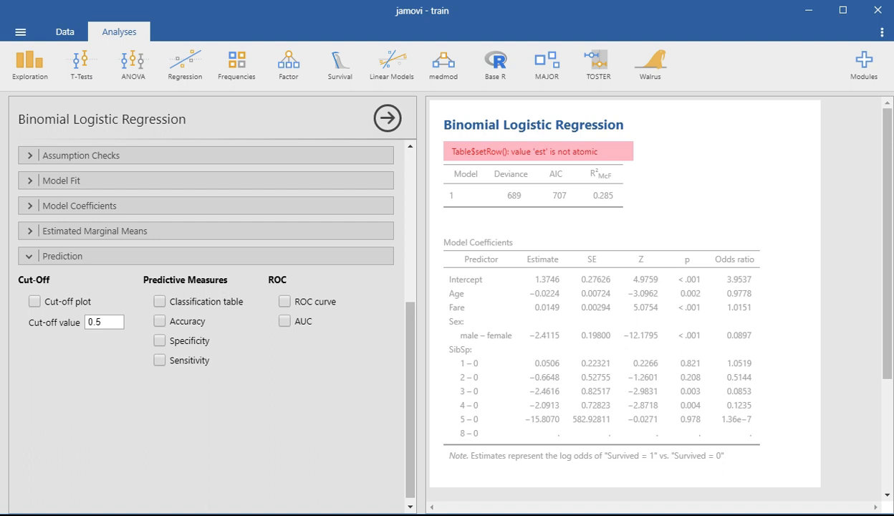
left_click(159, 321)
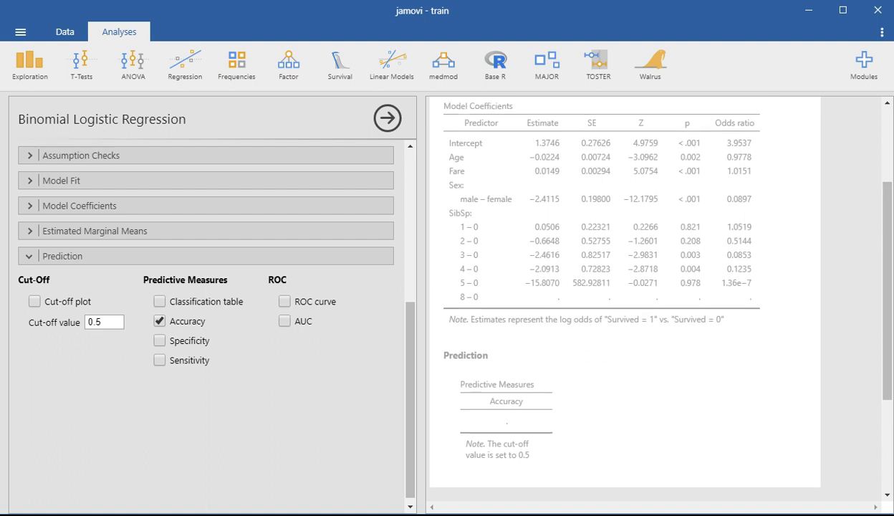
left_click(159, 301)
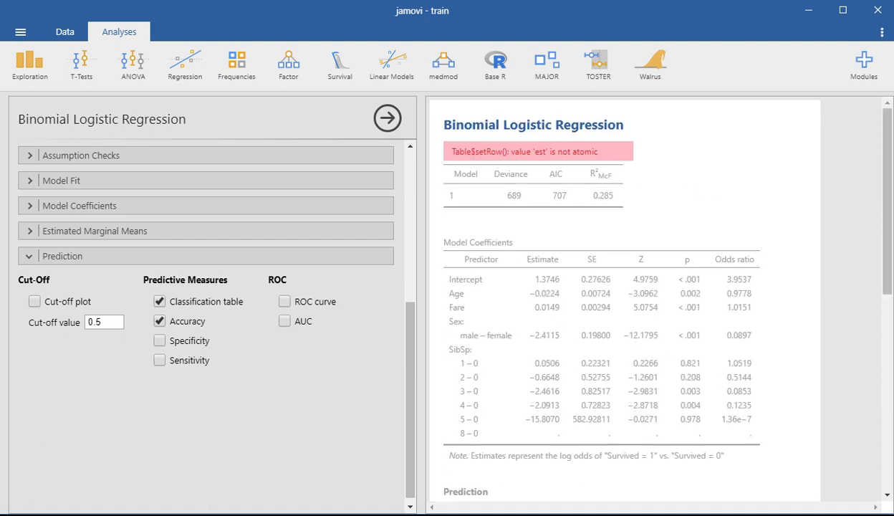
Step: Remove Age from the regression's covariates
scroll(215, 247, "up", 4)
left_click(253, 210)
left_click(205, 211)
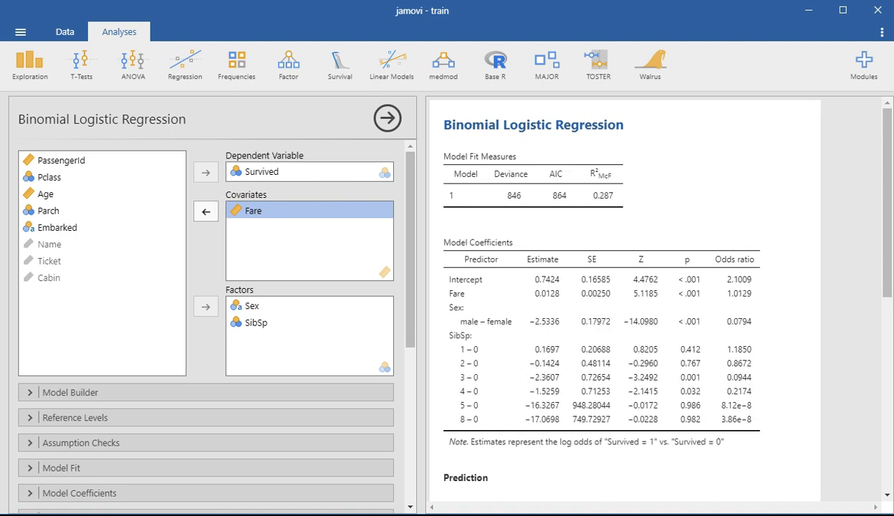
Step: Review the updated coefficients, the classification table for Survived and the accuracy measure in the results
scroll(644, 301, "down", 3)
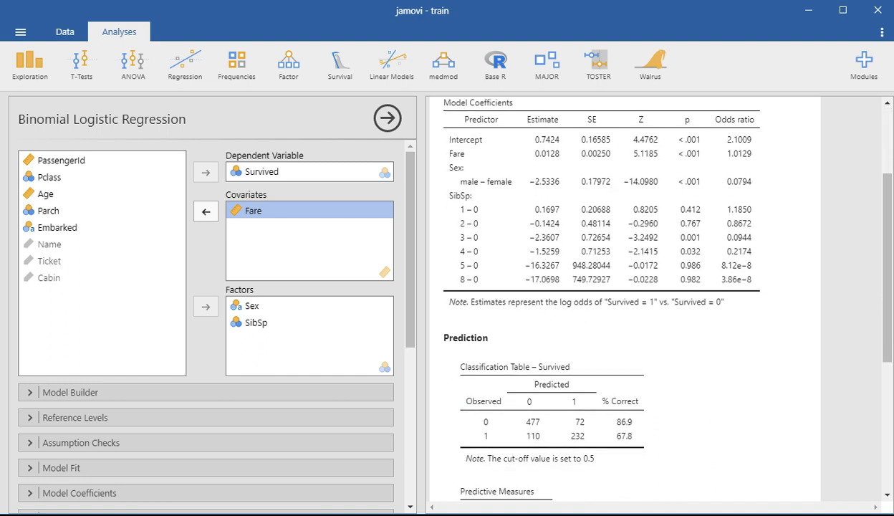
scroll(644, 301, "down", 2)
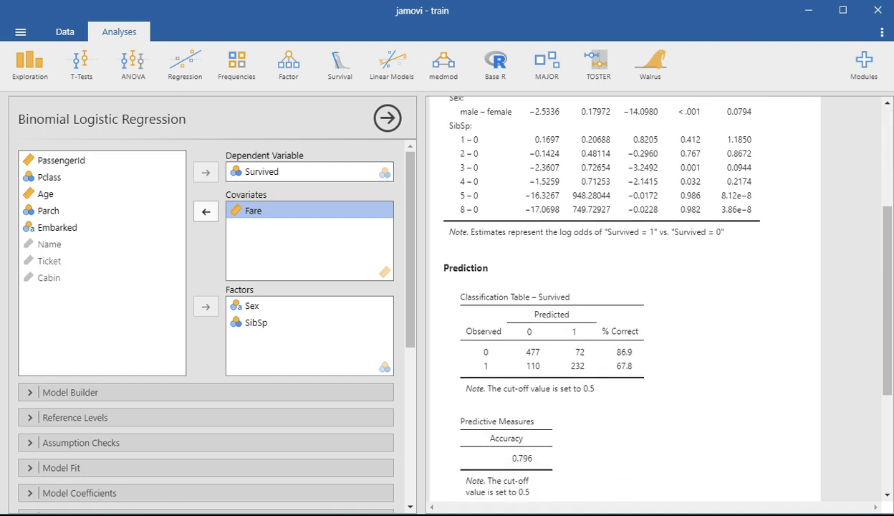
scroll(644, 301, "up", 3)
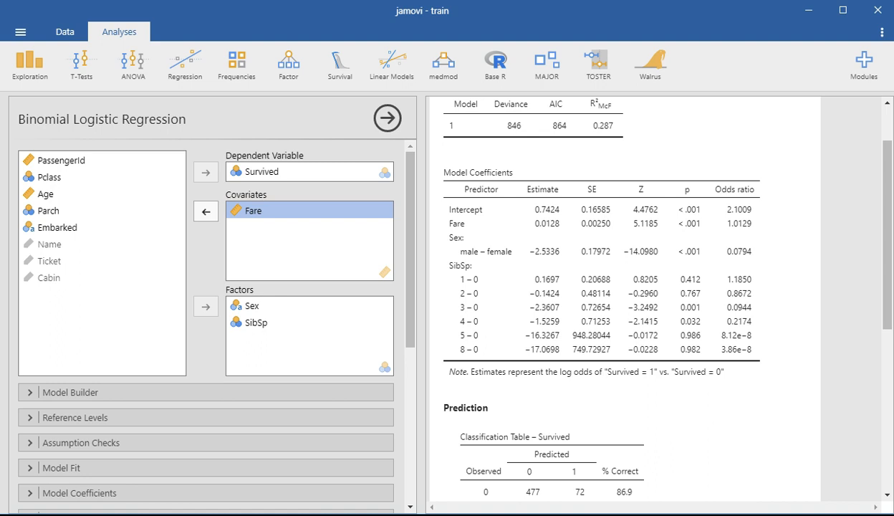
scroll(623, 301, "down", 2)
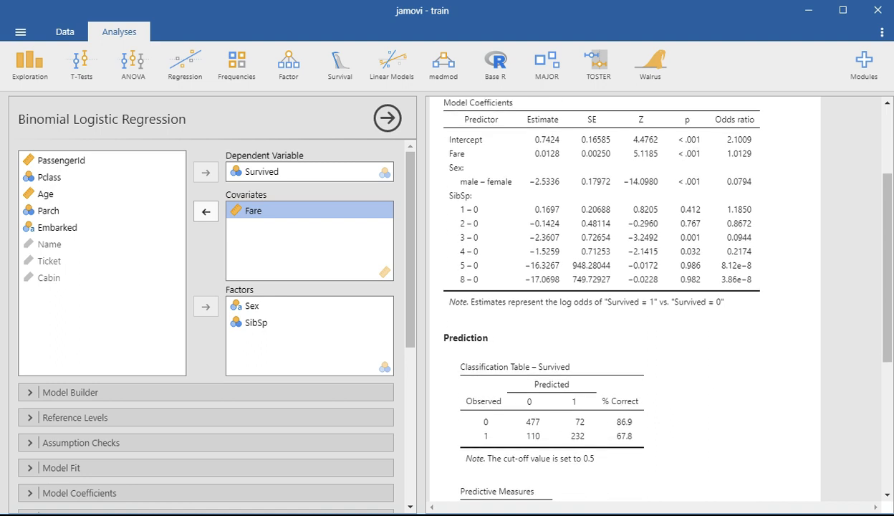
scroll(623, 301, "down", 4)
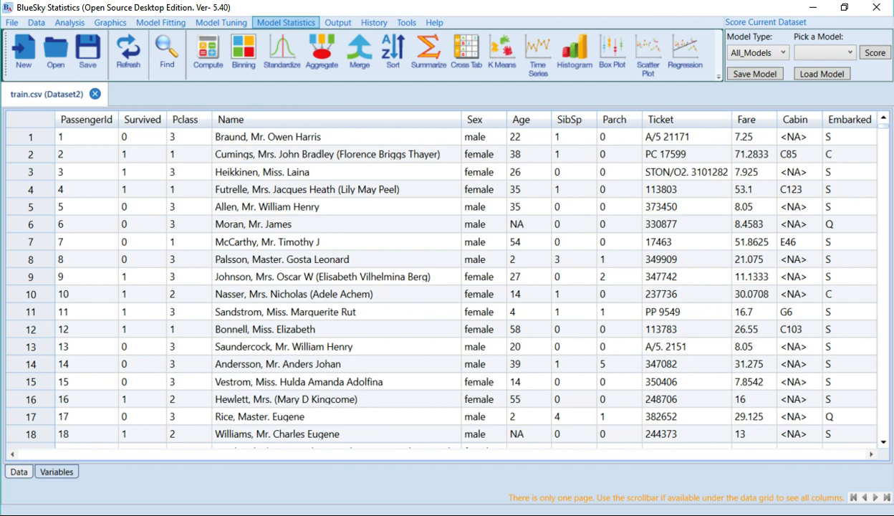
Step: Switch to BlueSky Statistics, start a logistic regression on train.csv, and try to assign Survived as its dependent variable
left_click(161, 22)
left_click(127, 53)
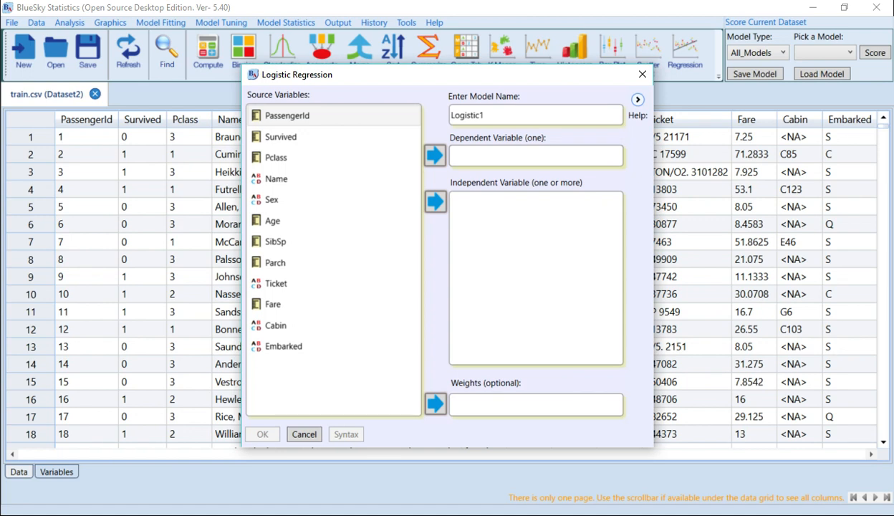
left_click(280, 137)
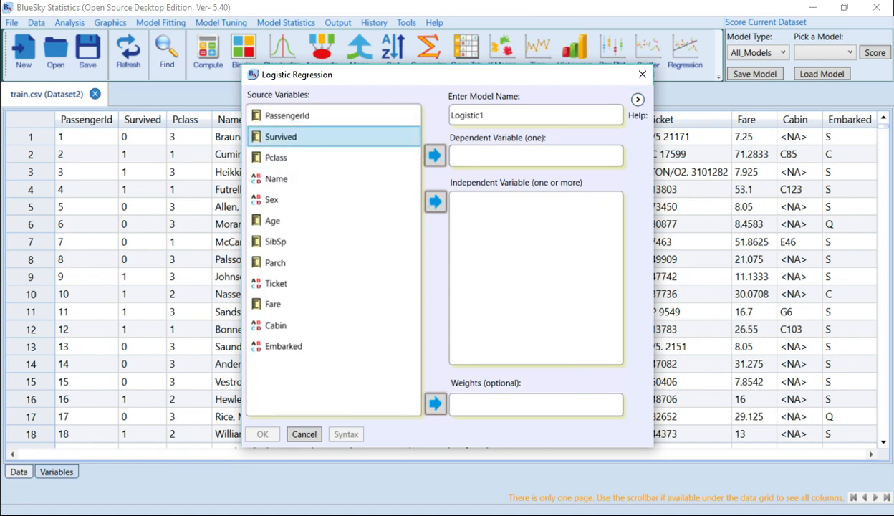
left_click(435, 156)
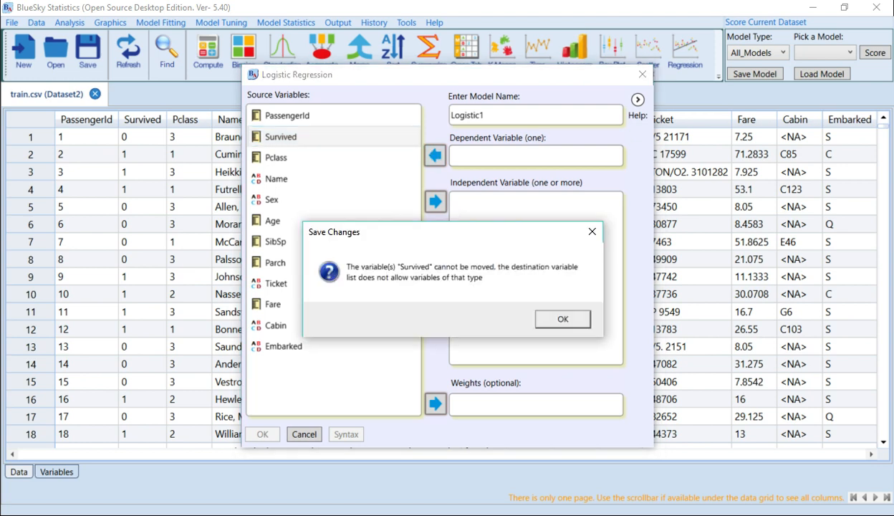
left_click(563, 320)
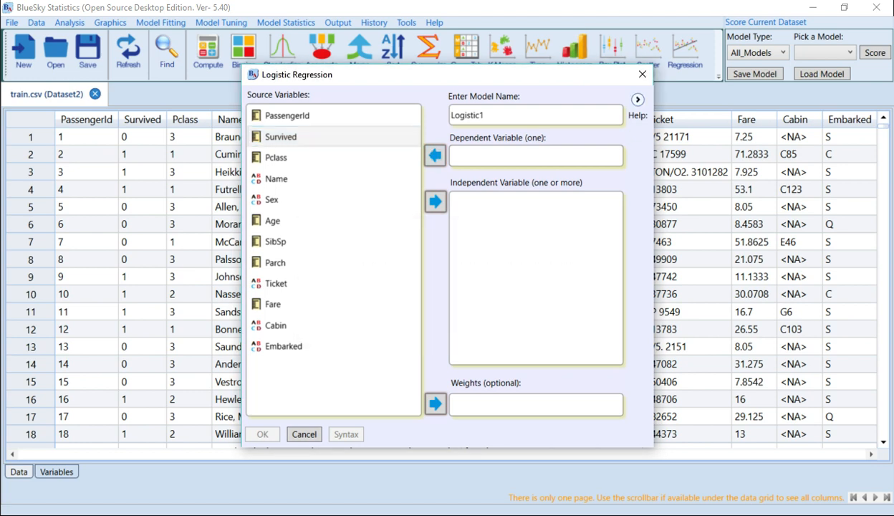
Step: Close the logistic regression setup and convert the Survived variable to a factor
left_click(641, 75)
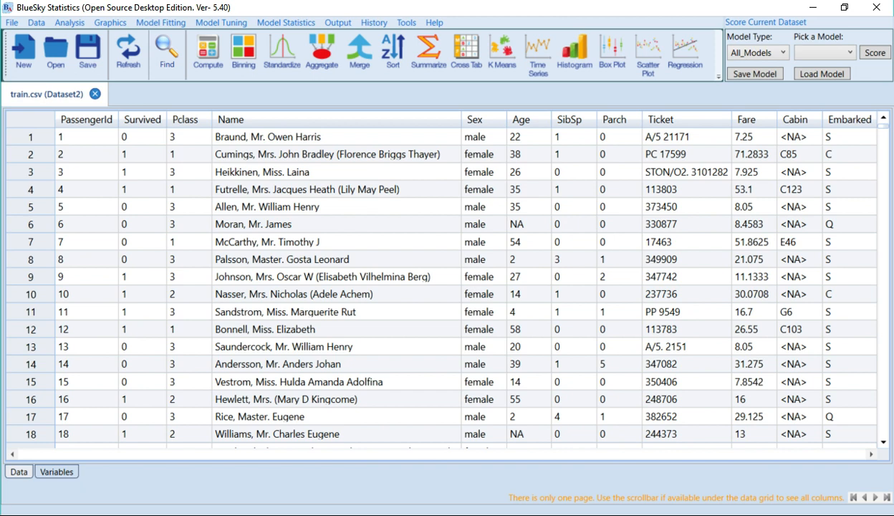
left_click(56, 471)
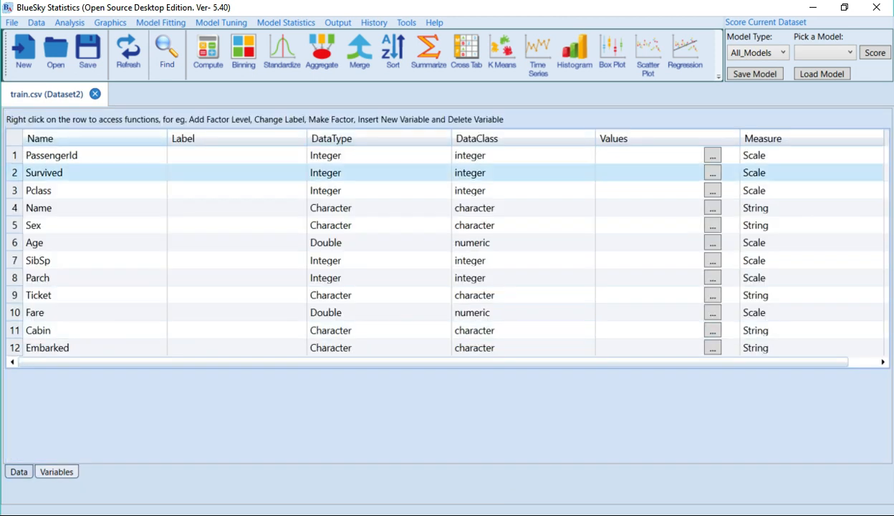
right_click(234, 173)
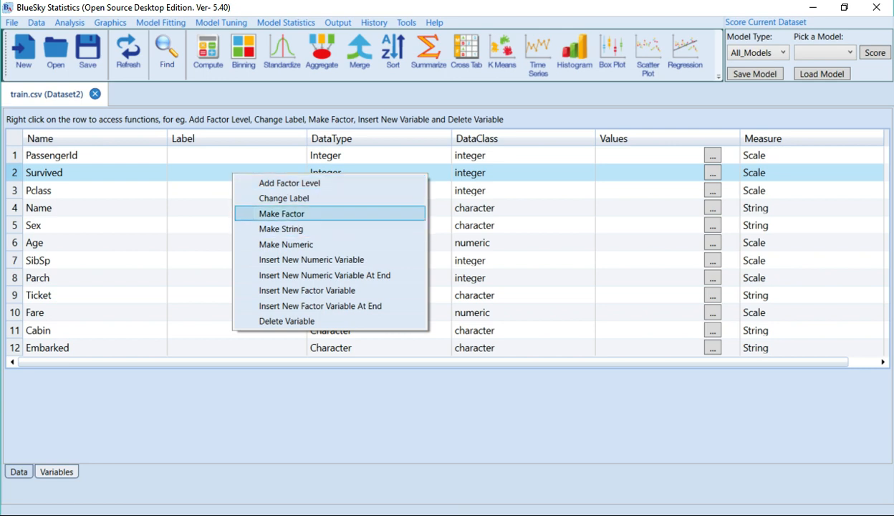
left_click(281, 214)
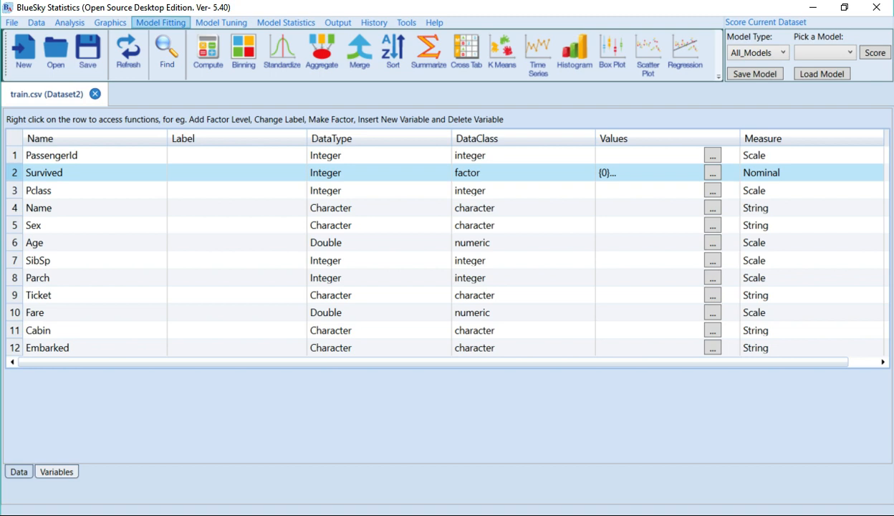
left_click(160, 23)
left_click(128, 66)
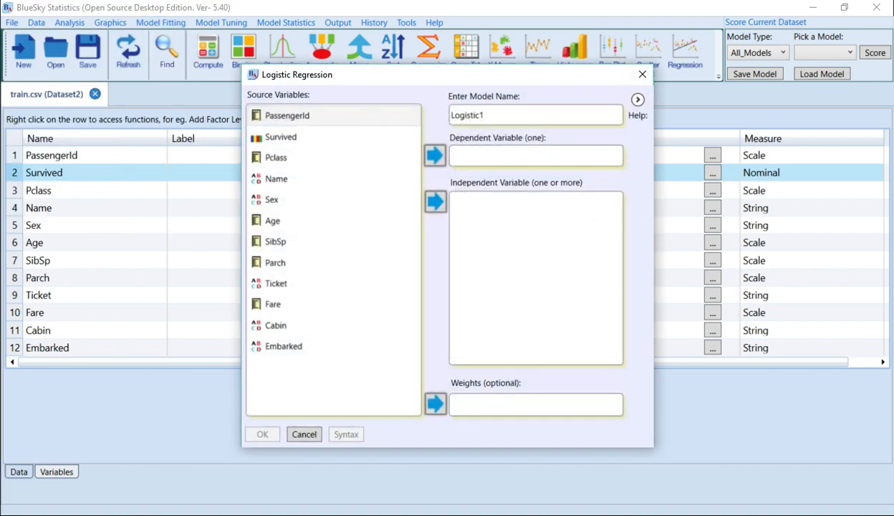
left_click(287, 137)
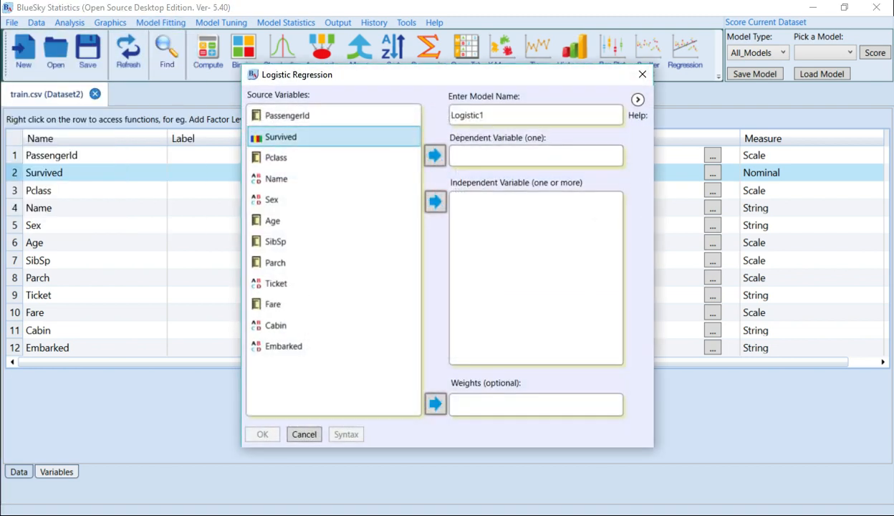
left_click(435, 155)
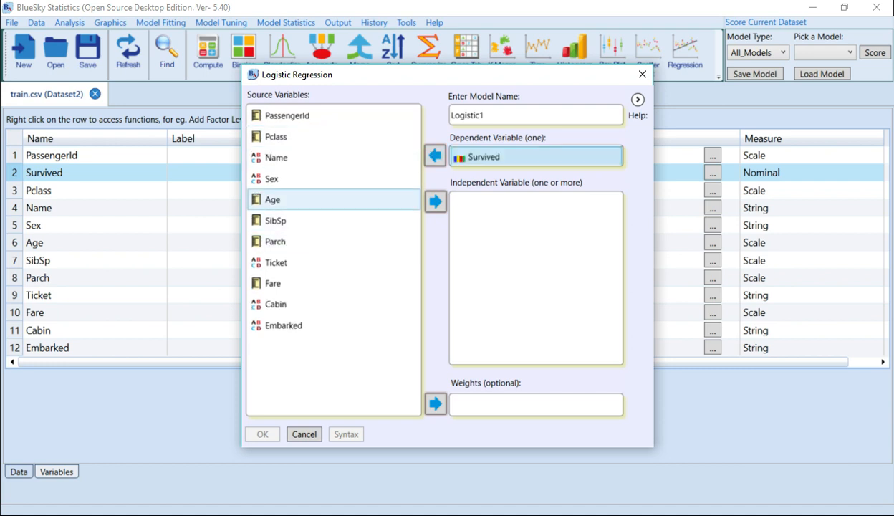
left_click(286, 200)
left_click(435, 201)
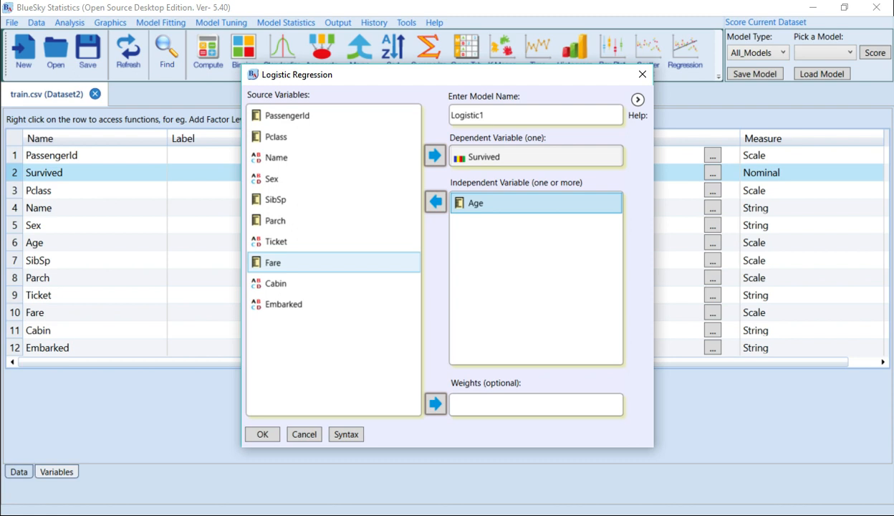
left_click(436, 202)
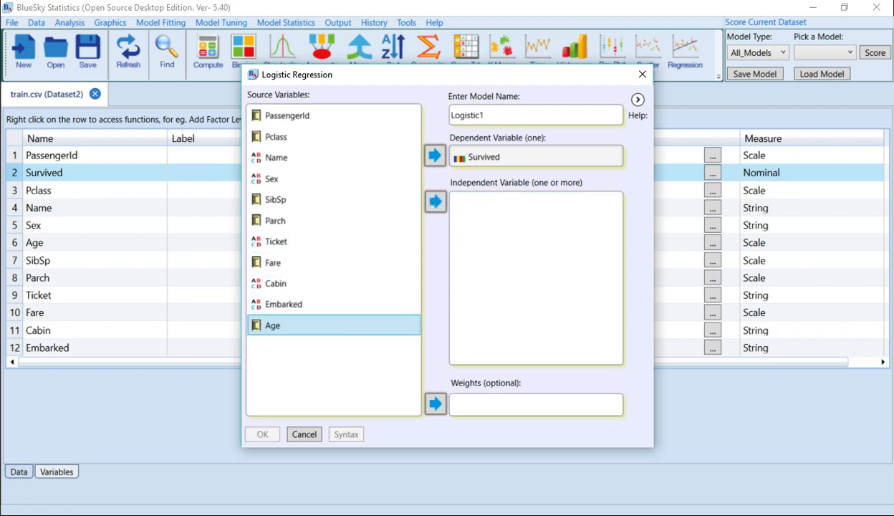
left_click(436, 202)
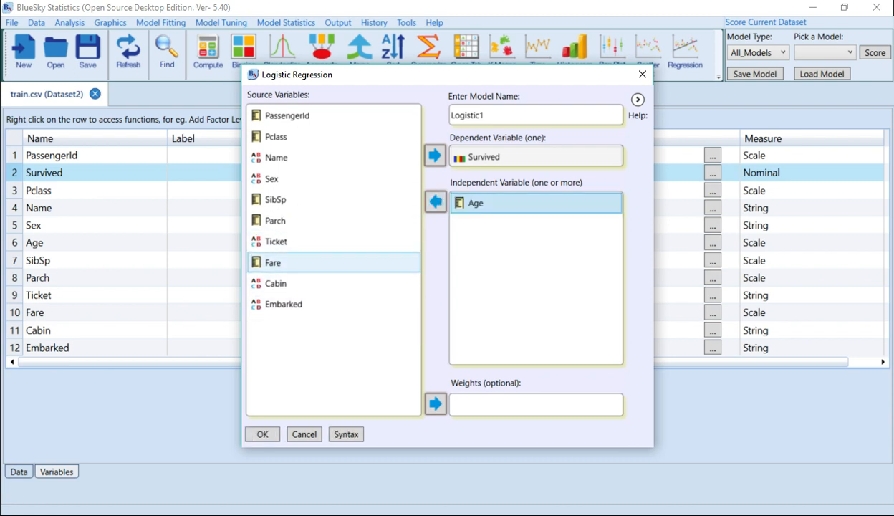
left_click(286, 263)
left_click(436, 201)
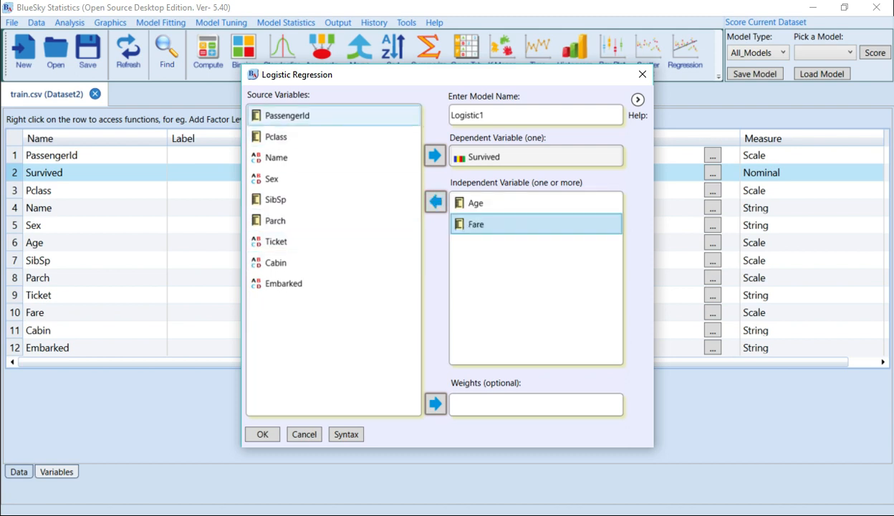
left_click(286, 179)
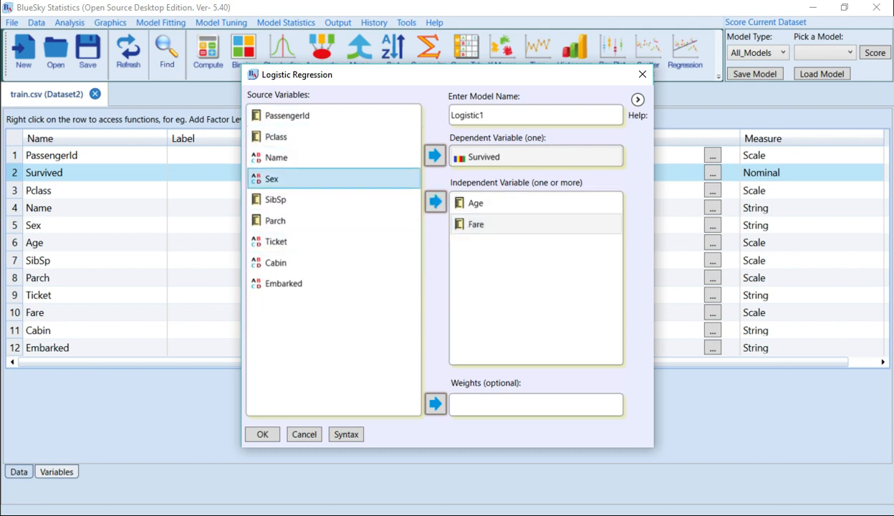
left_click(435, 201)
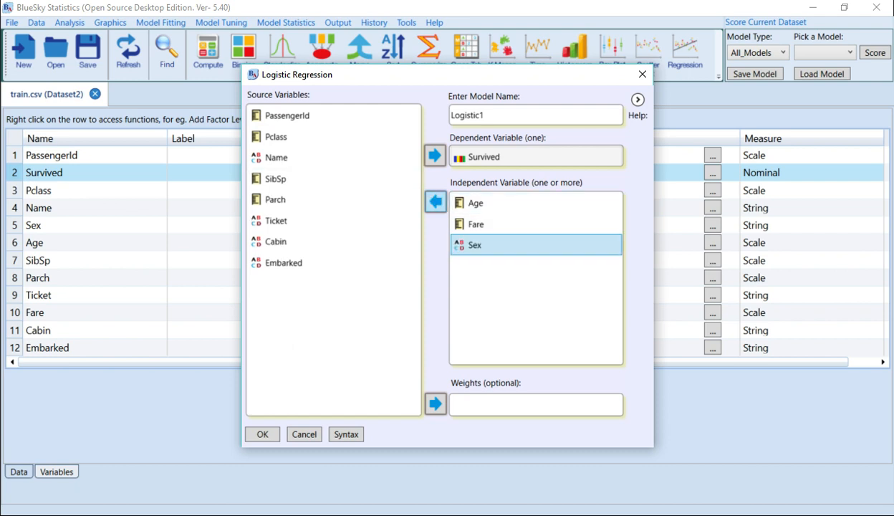
left_click(435, 201)
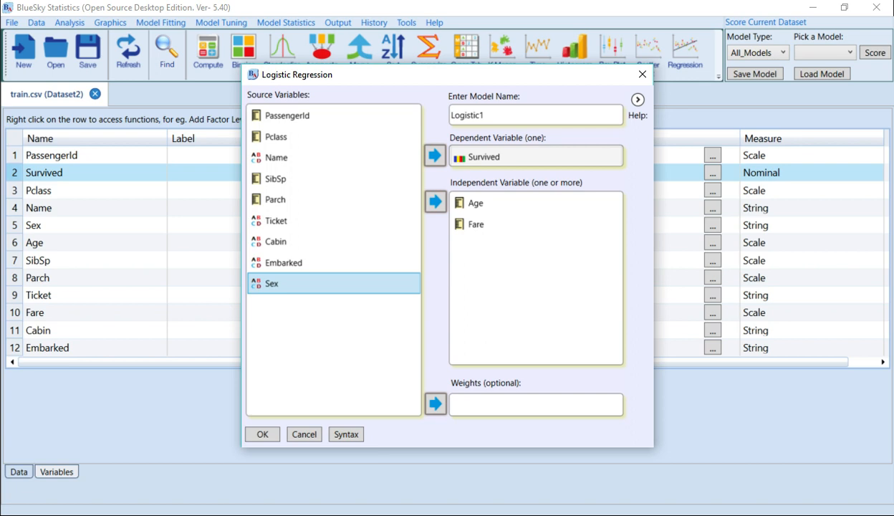
left_click(642, 74)
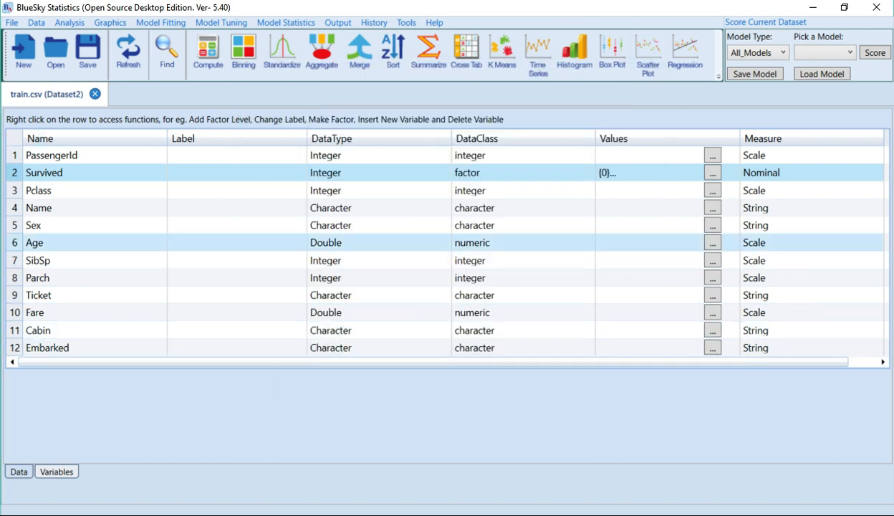
Step: Convert the Sex and SibSp variables to factors
left_click(72, 225)
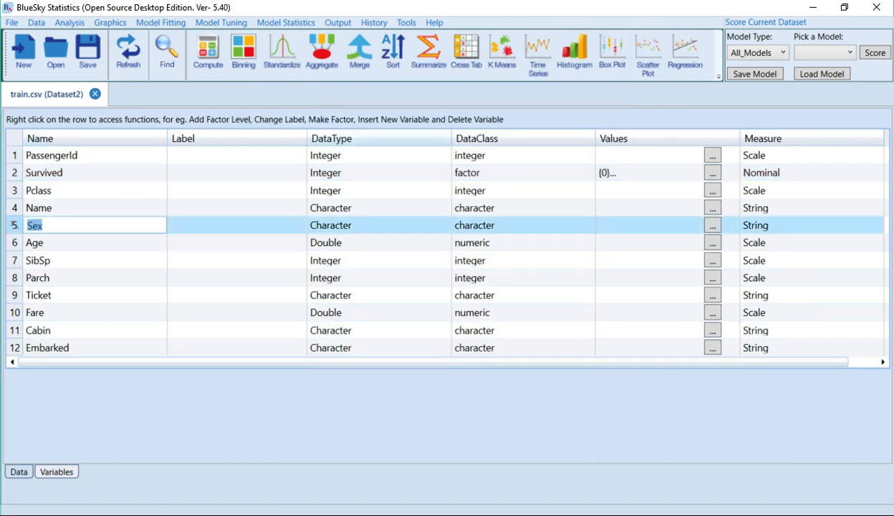
right_click(208, 225)
left_click(257, 265)
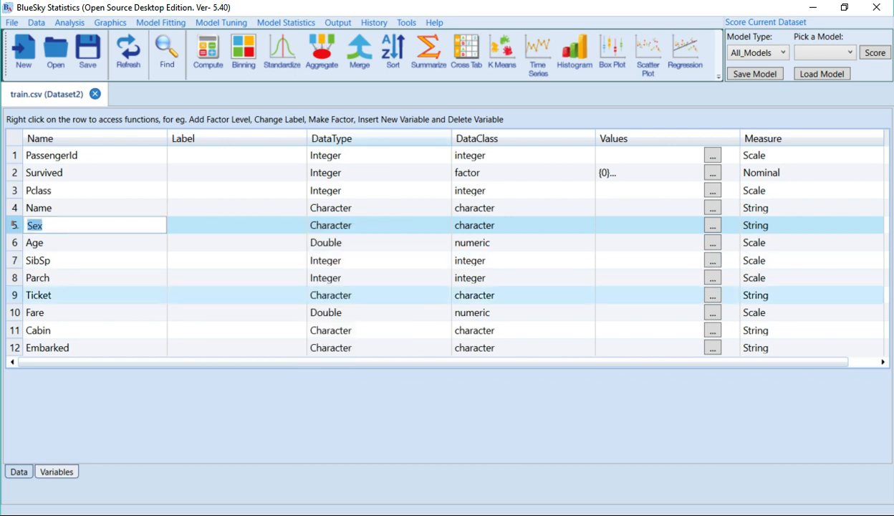
left_click(179, 260)
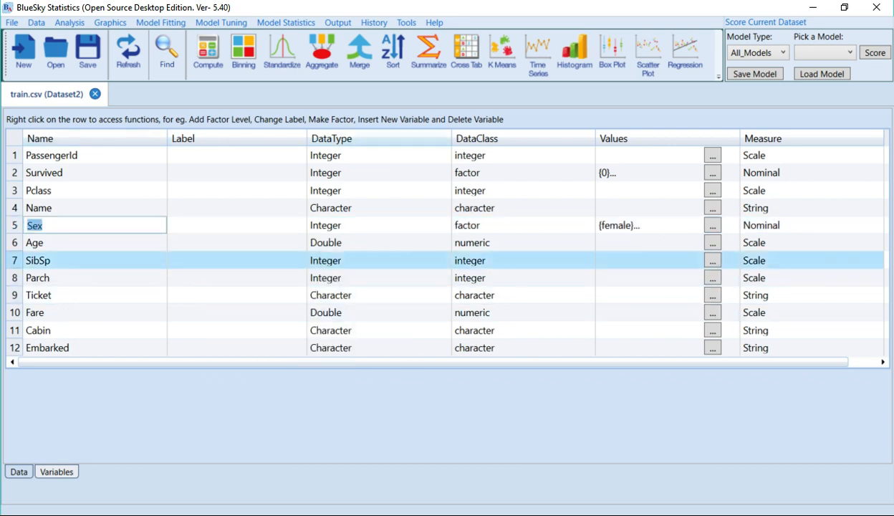
right_click(179, 261)
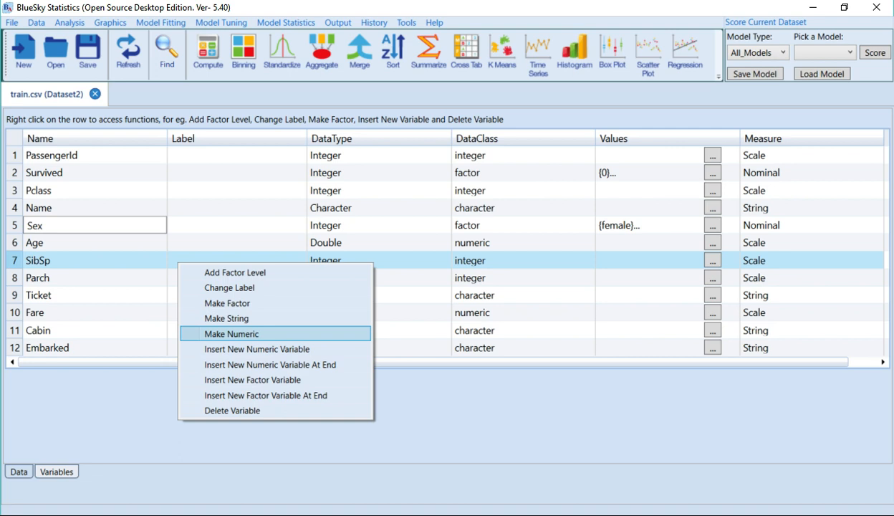
left_click(227, 303)
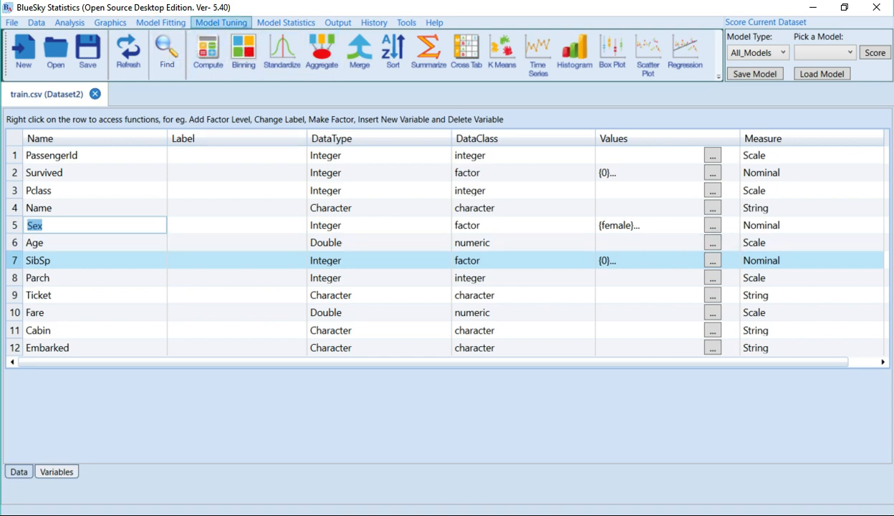
Step: Start a logistic regression with Survived as the dependent variable
left_click(160, 22)
left_click(61, 53)
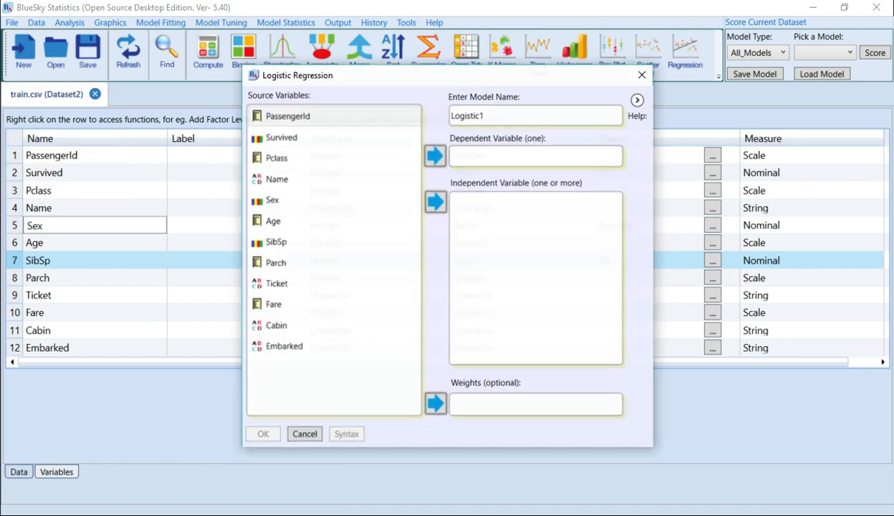
left_click(281, 137)
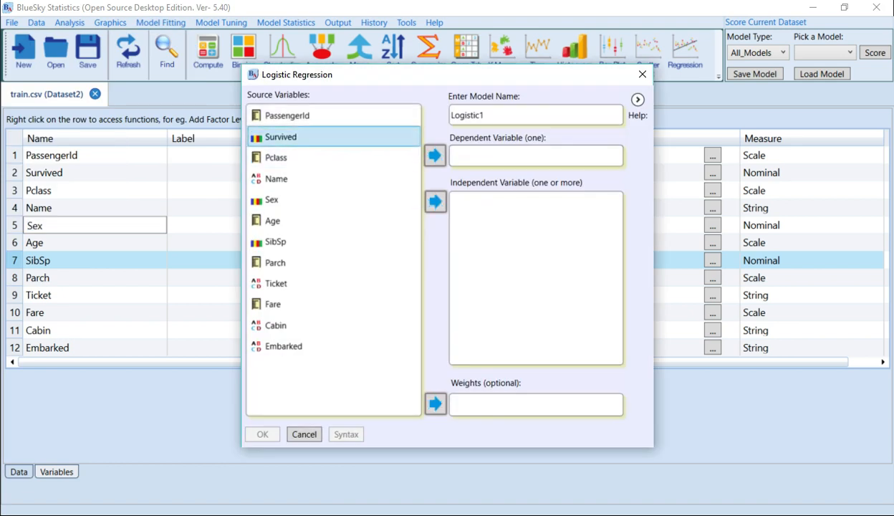
left_click(435, 156)
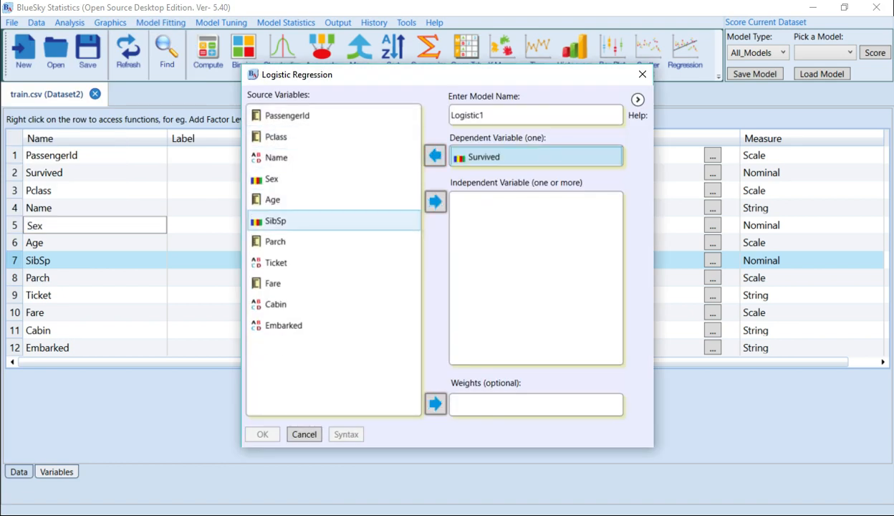
Step: Add Age and Fare to the logistic regression's independent variables
left_click(330, 199)
left_click(435, 202)
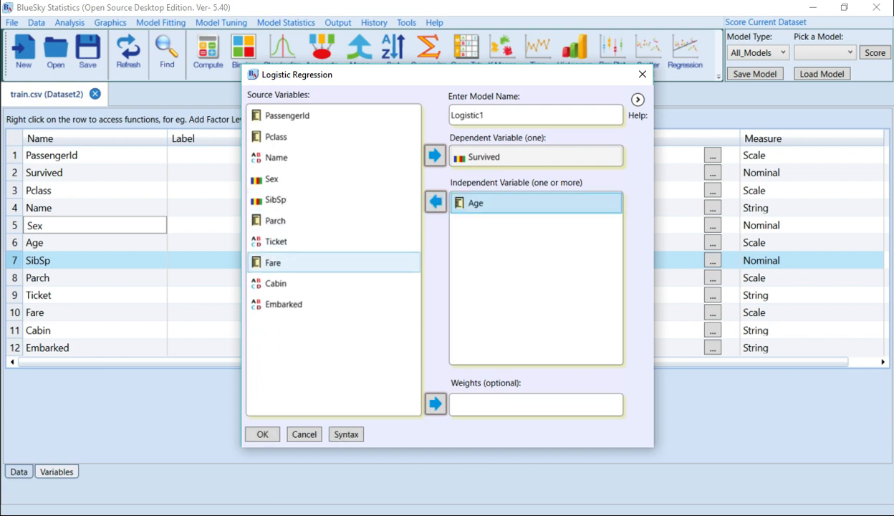
left_click(330, 262)
left_click(434, 201)
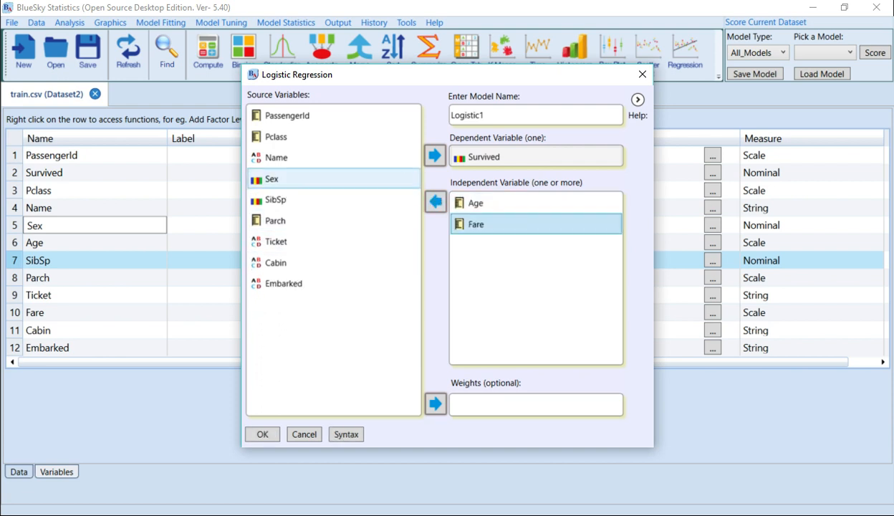
left_click(434, 201)
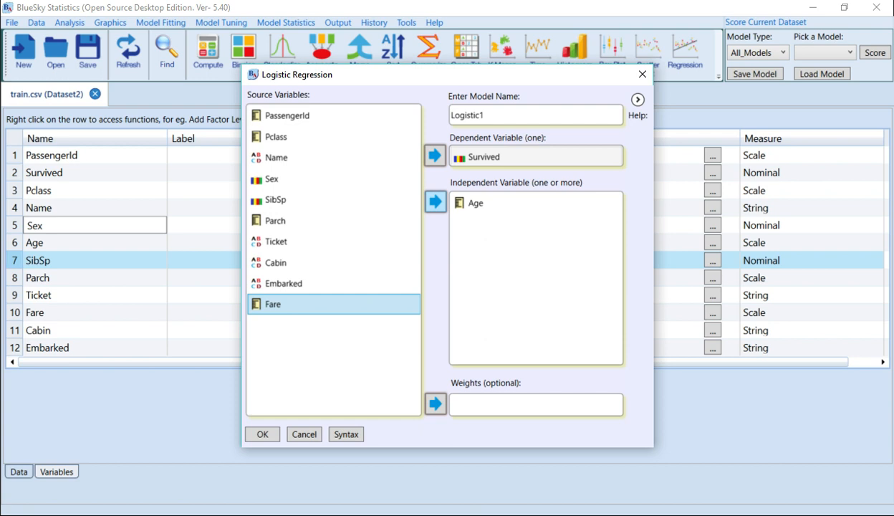
left_click(434, 202)
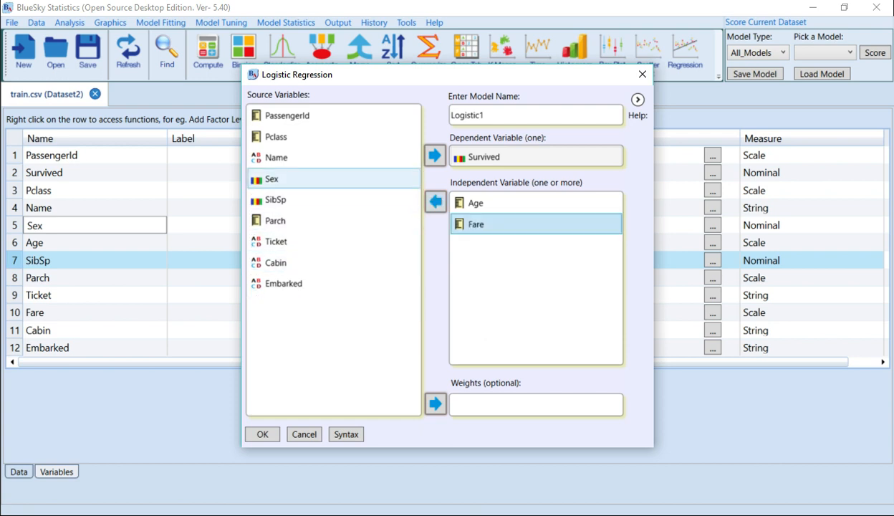
Step: Add Sex and SibSp to the independent variables and run the logistic regression
left_click(330, 179)
left_click(329, 199, "ctrl")
left_click(435, 201)
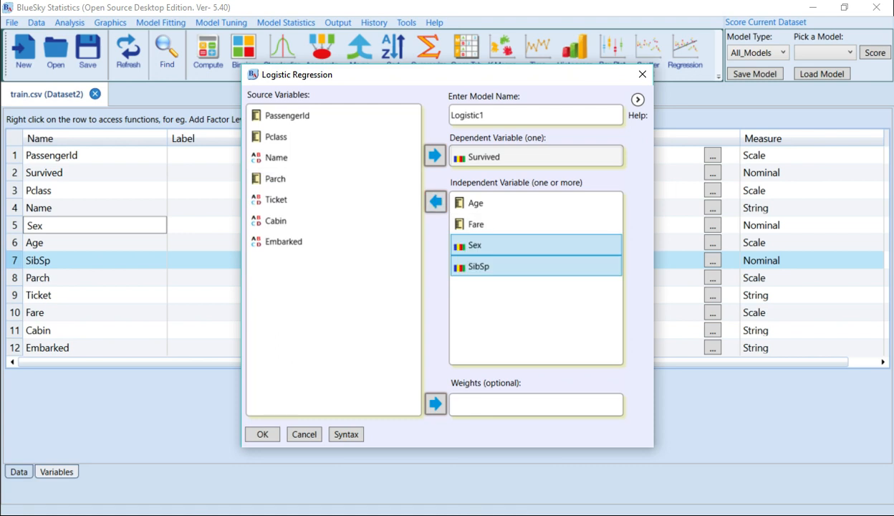
left_click(262, 434)
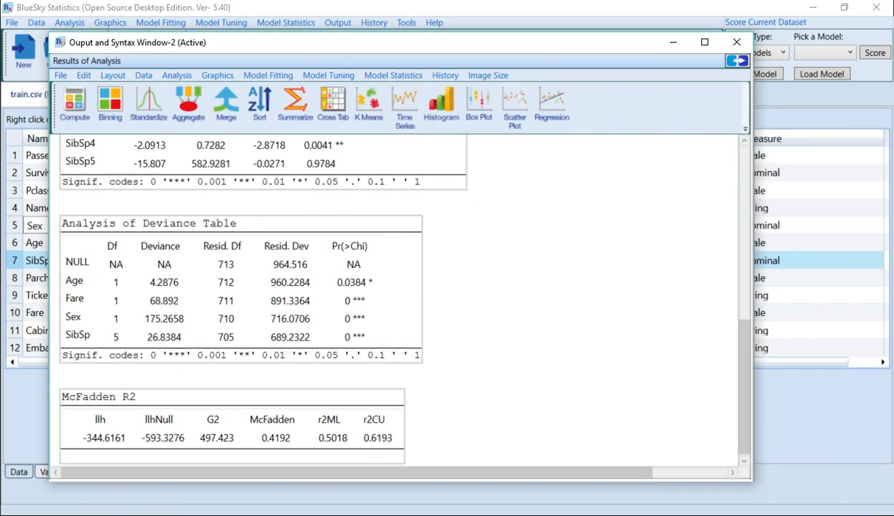
Step: Examine the logistic regression output, including the GLM summary, coefficients, Analysis of Deviance and McFadden R2 tables
scroll(394, 250, "up", 10)
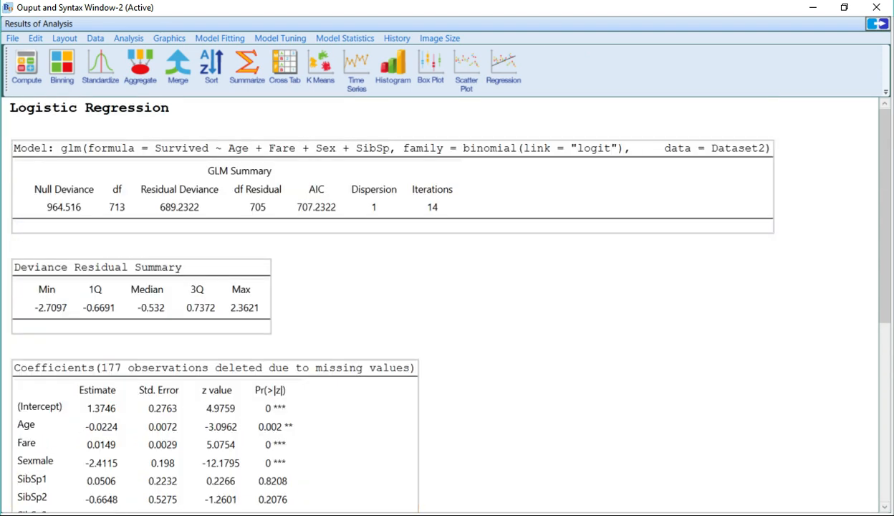
scroll(444, 301, "down", 3)
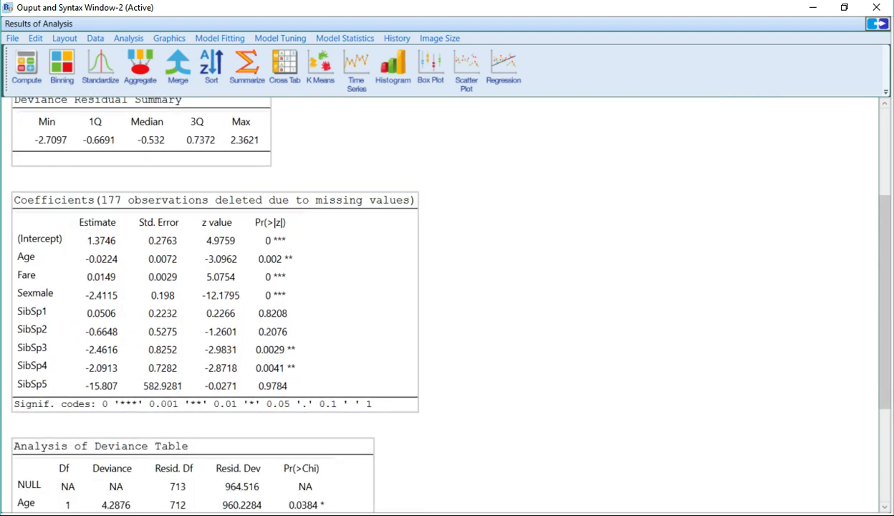
scroll(444, 301, "down", 3)
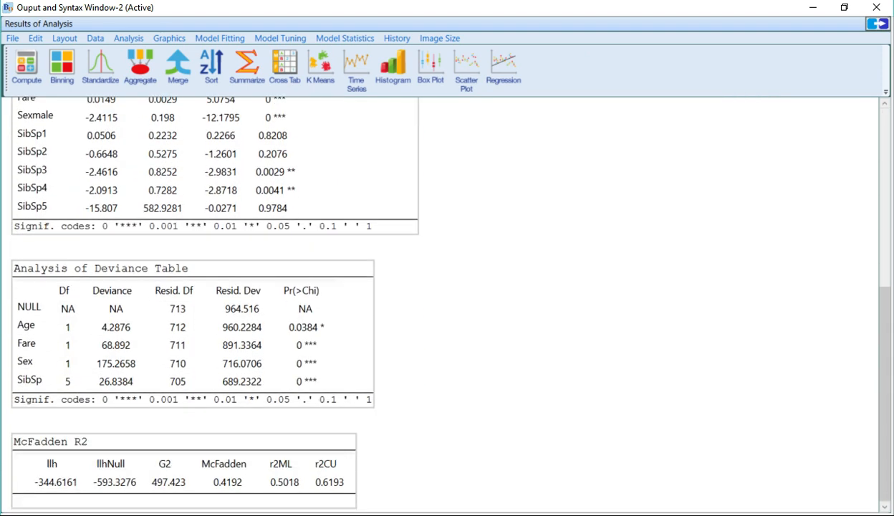
scroll(444, 301, "up", 6)
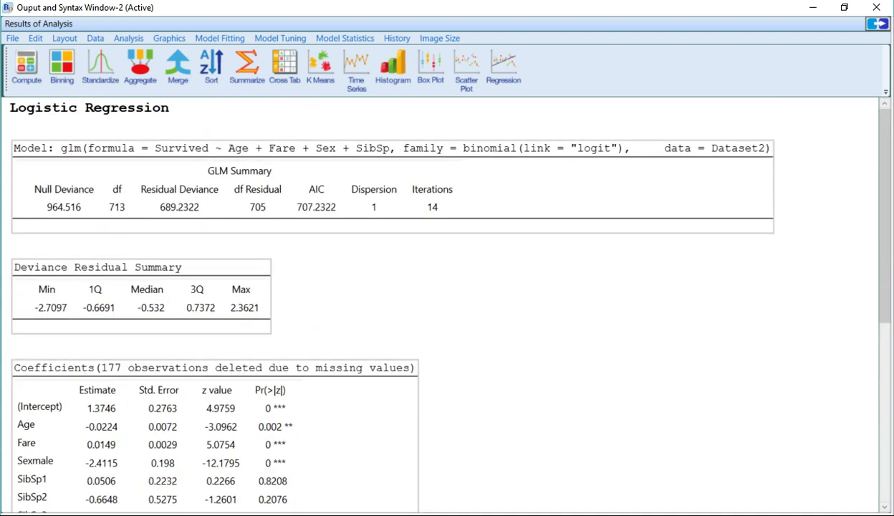
scroll(444, 300, "down", 2)
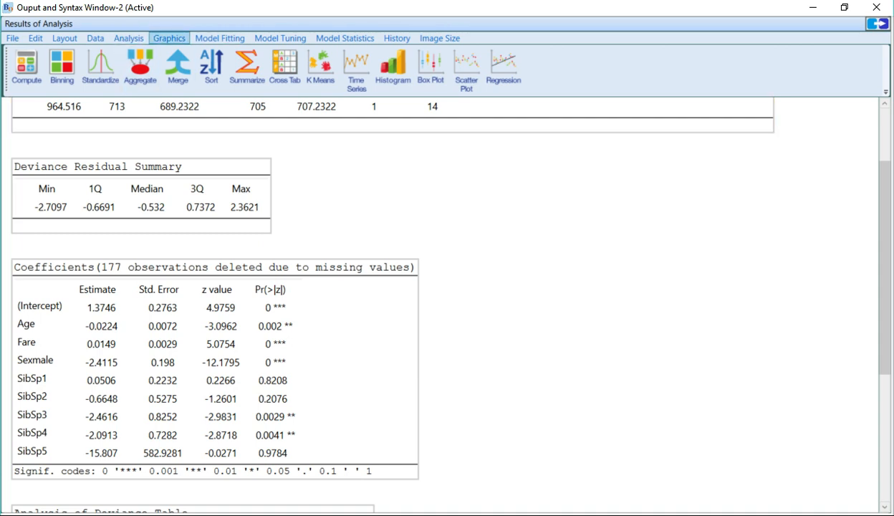
left_click(219, 38)
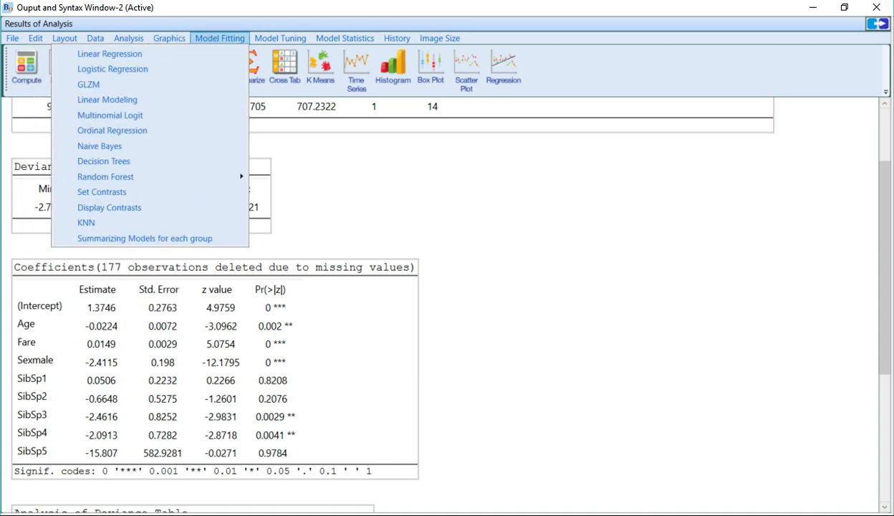
left_click(110, 53)
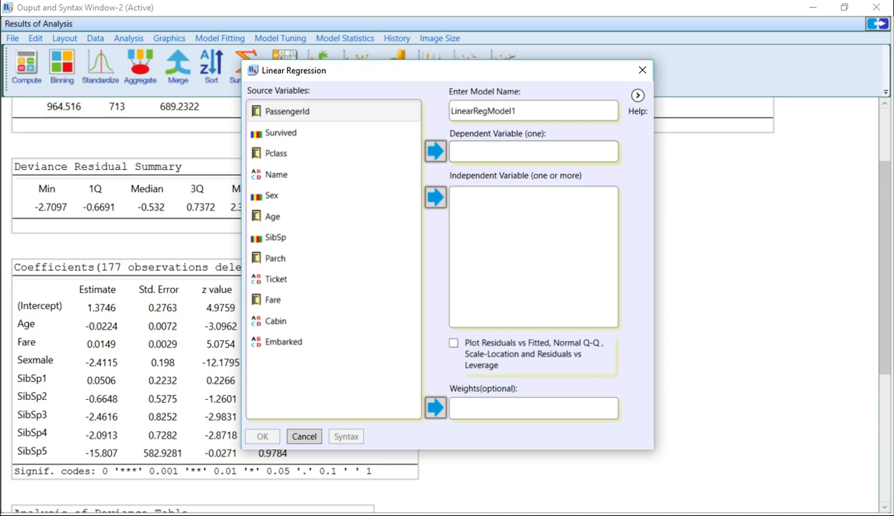
left_click(642, 70)
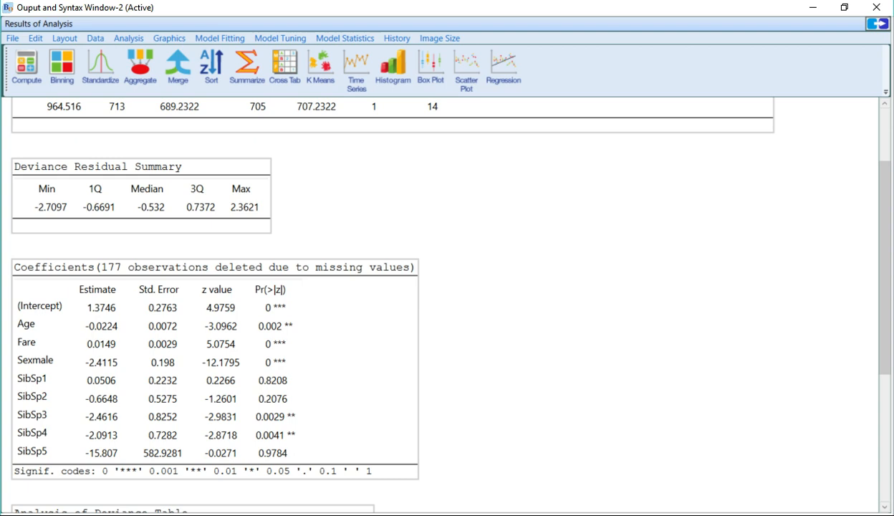
Step: Review the coefficients and Analysis of Deviance tables of the logistic regression once more
scroll(444, 301, "down", 2)
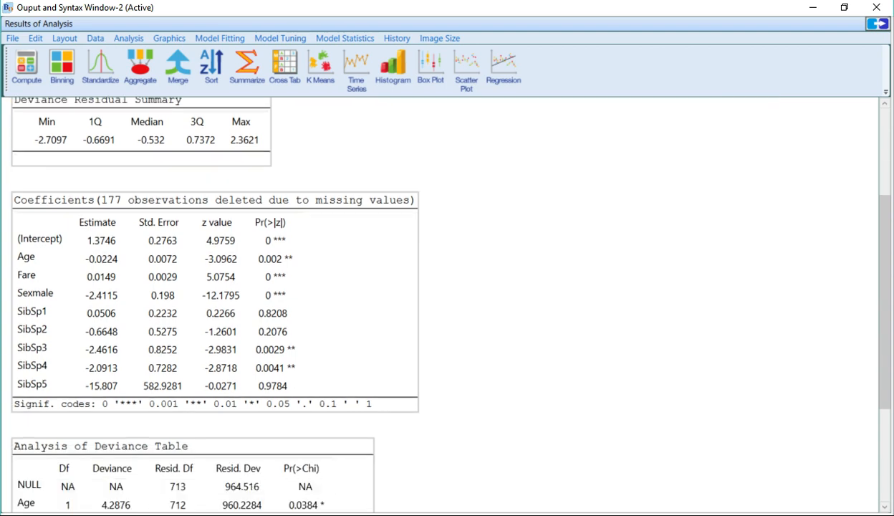
scroll(444, 300, "down", 2)
scroll(444, 301, "up", 1)
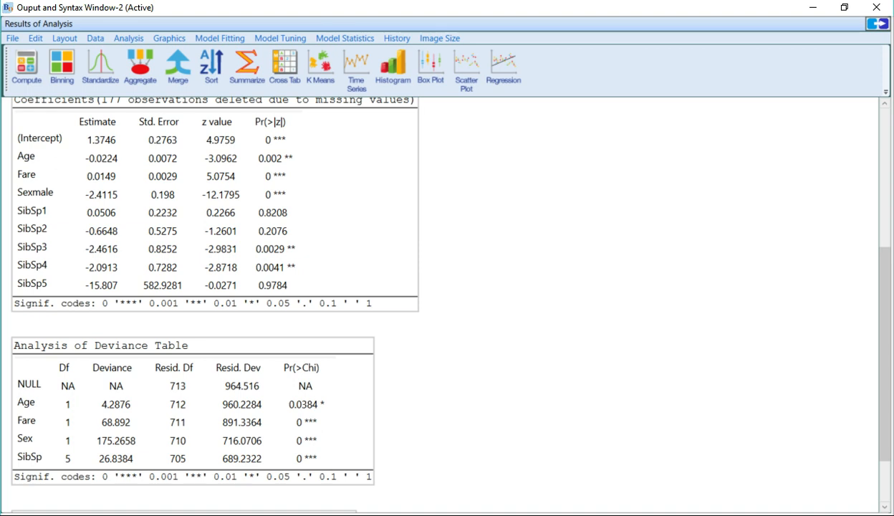
scroll(444, 301, "up", 3)
scroll(444, 301, "up", 5)
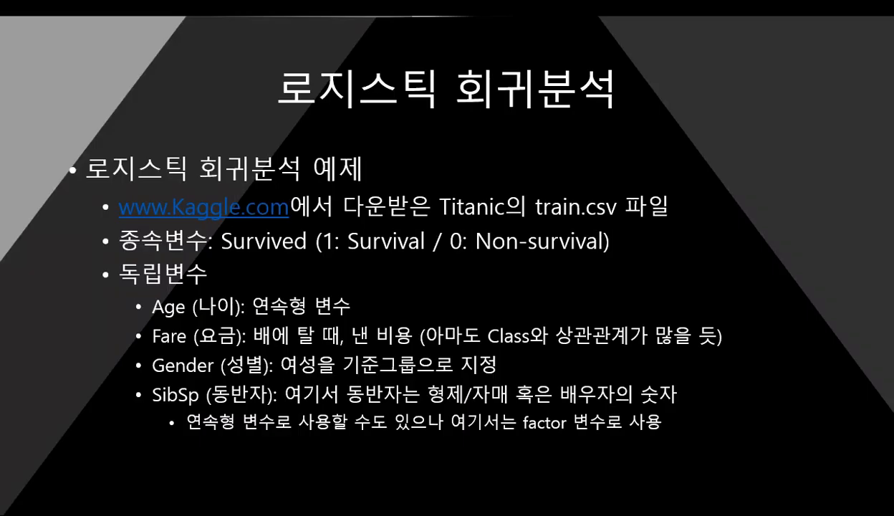
key("Right")
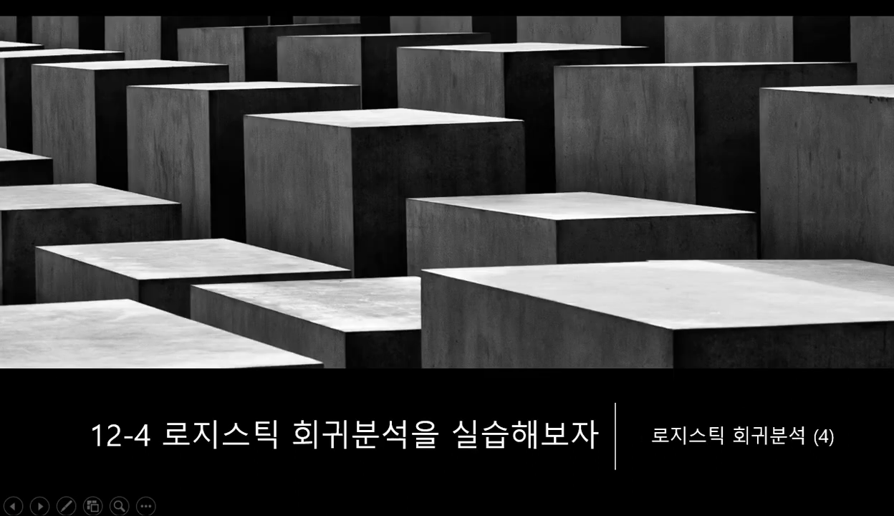